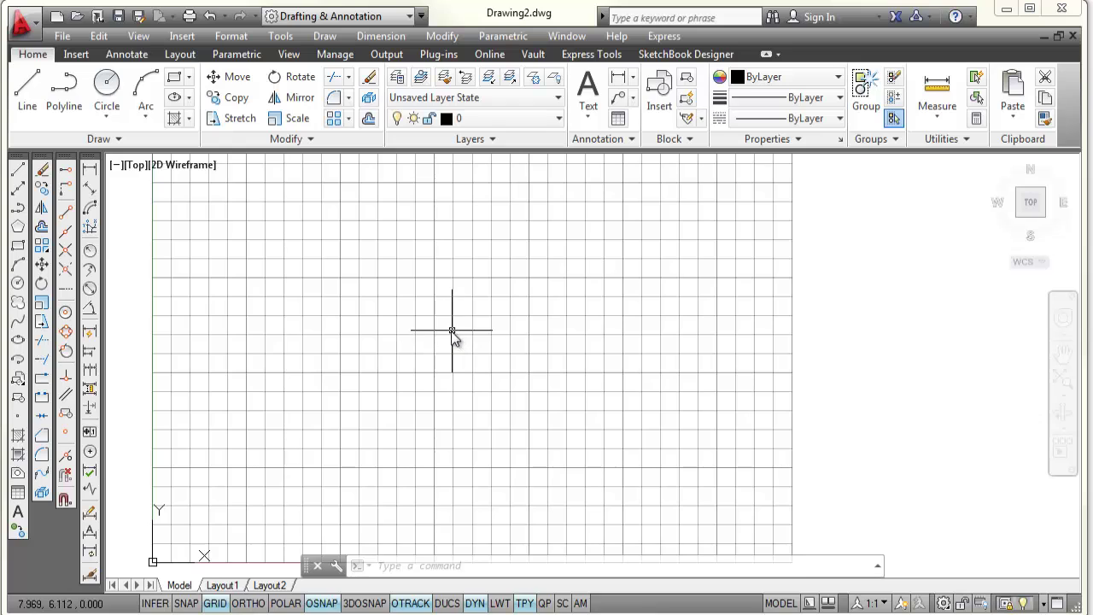
Draw a closed six-corner outline with a lower-left notch using LINE, closing back at the start point.
click(27, 86)
click(305, 292)
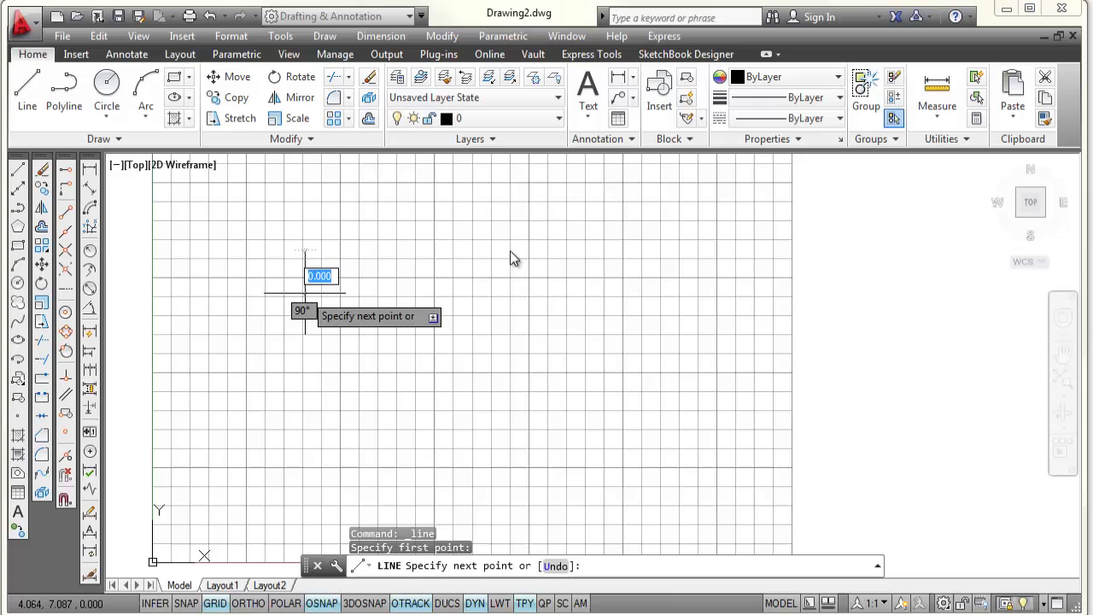
click(541, 229)
click(637, 356)
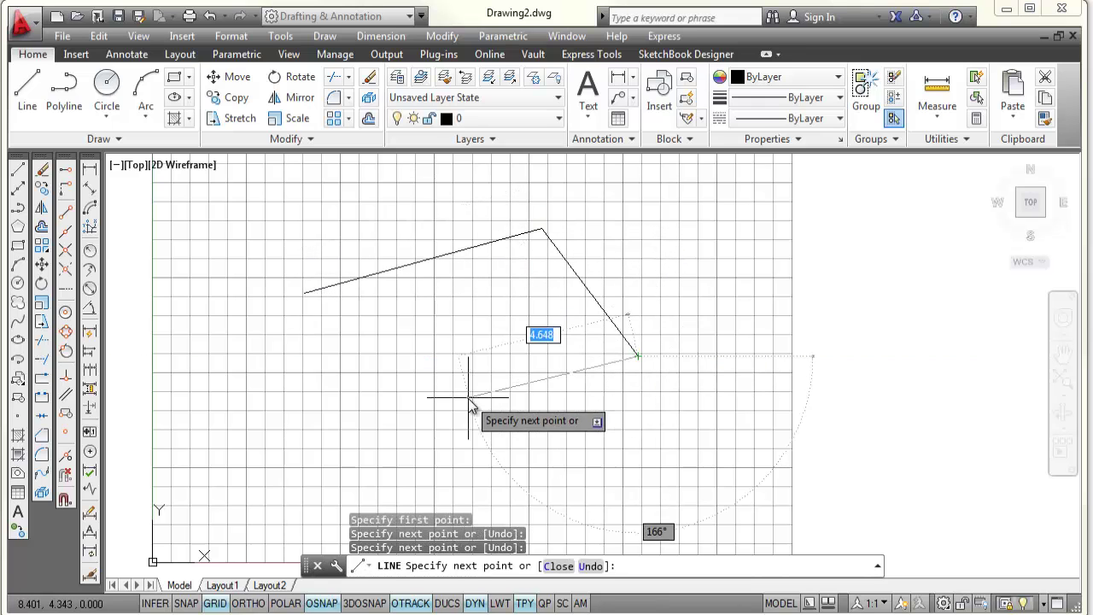
click(468, 396)
click(431, 326)
click(318, 391)
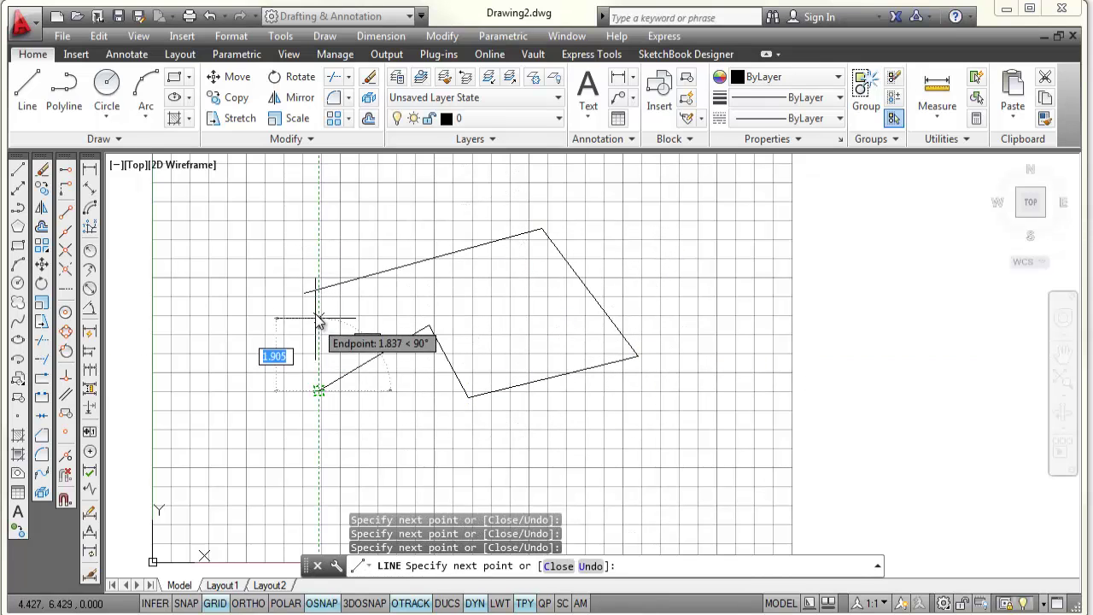
click(303, 293)
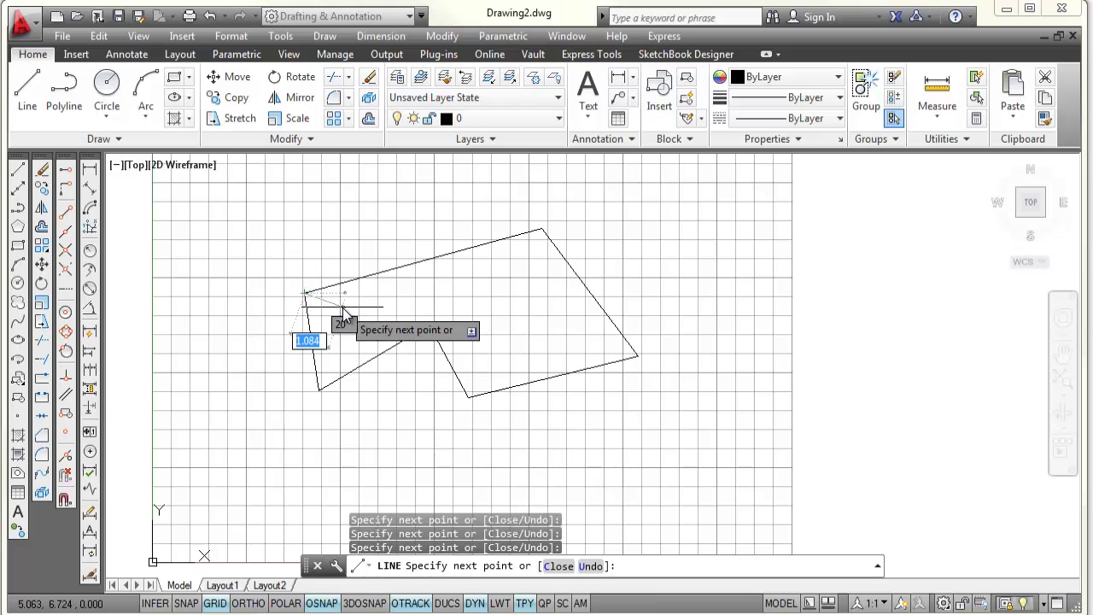
key(Escape)
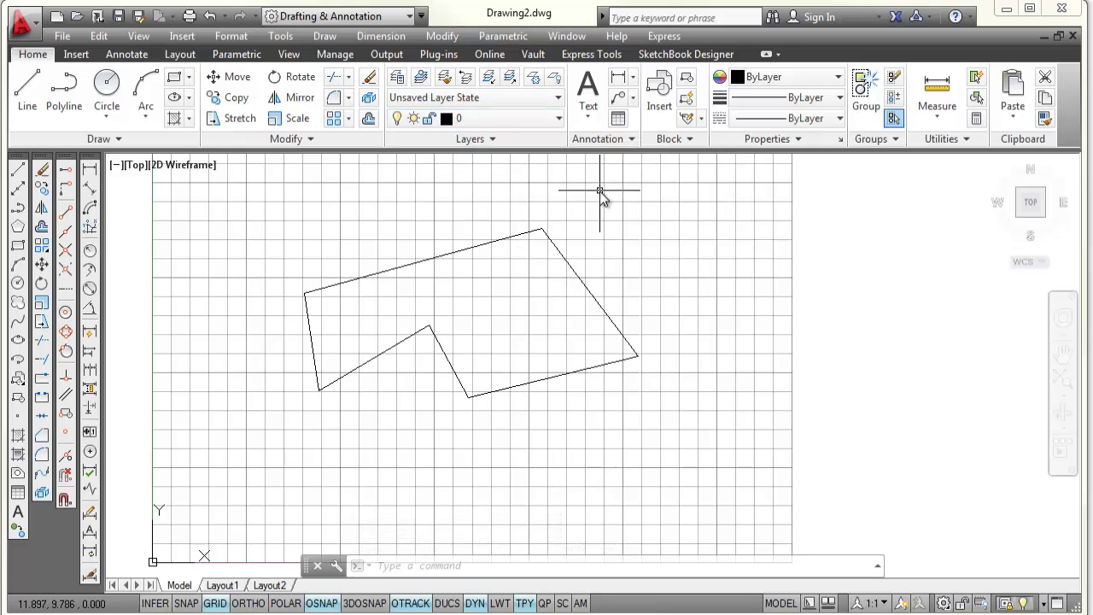
Check the Layer dropdown, which lists only layer 0, and close it unchanged.
click(559, 120)
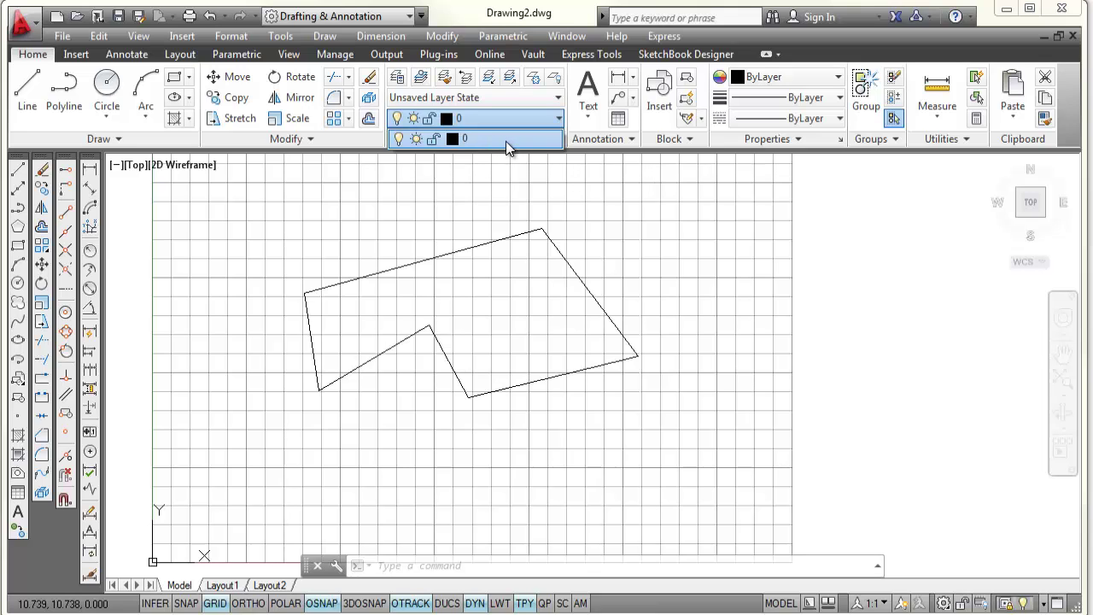
click(598, 213)
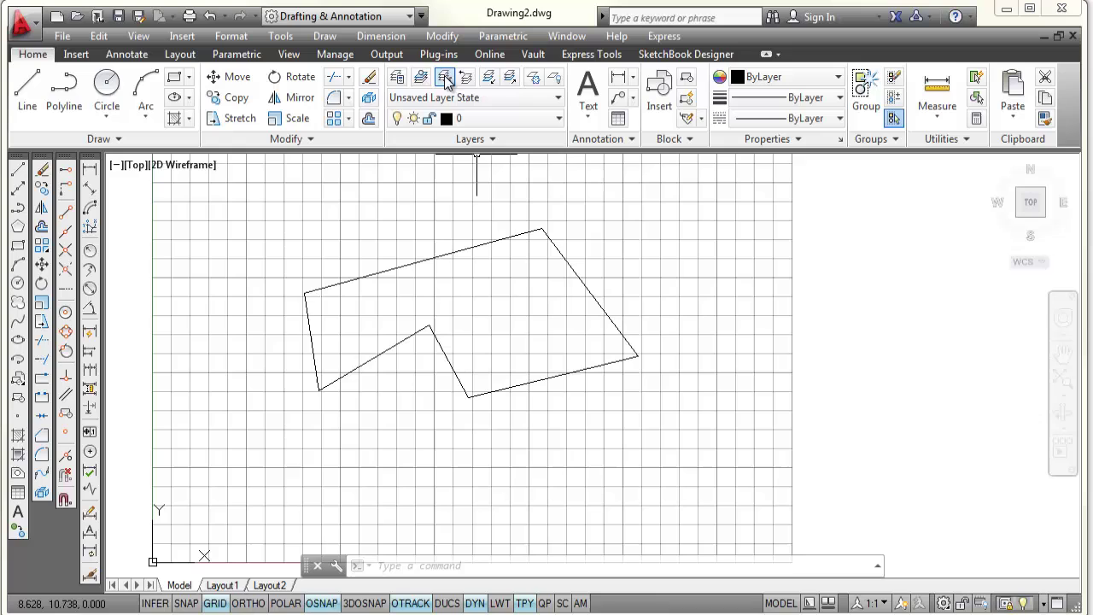
Open the Layer Properties Manager and move its palette lower and further right over the drawing.
click(397, 78)
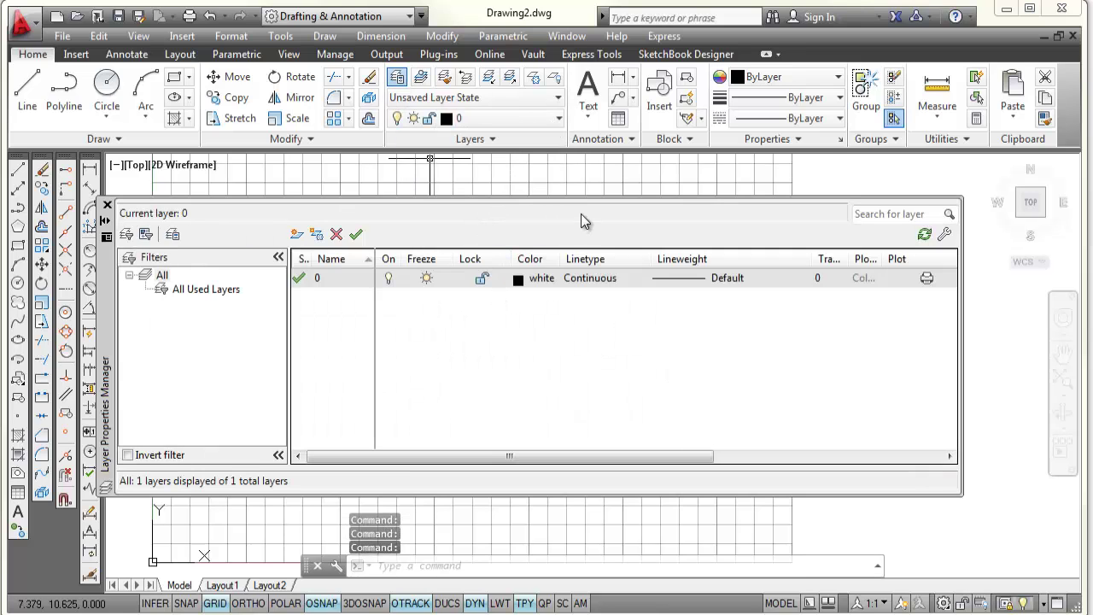
drag(104, 323, 166, 330)
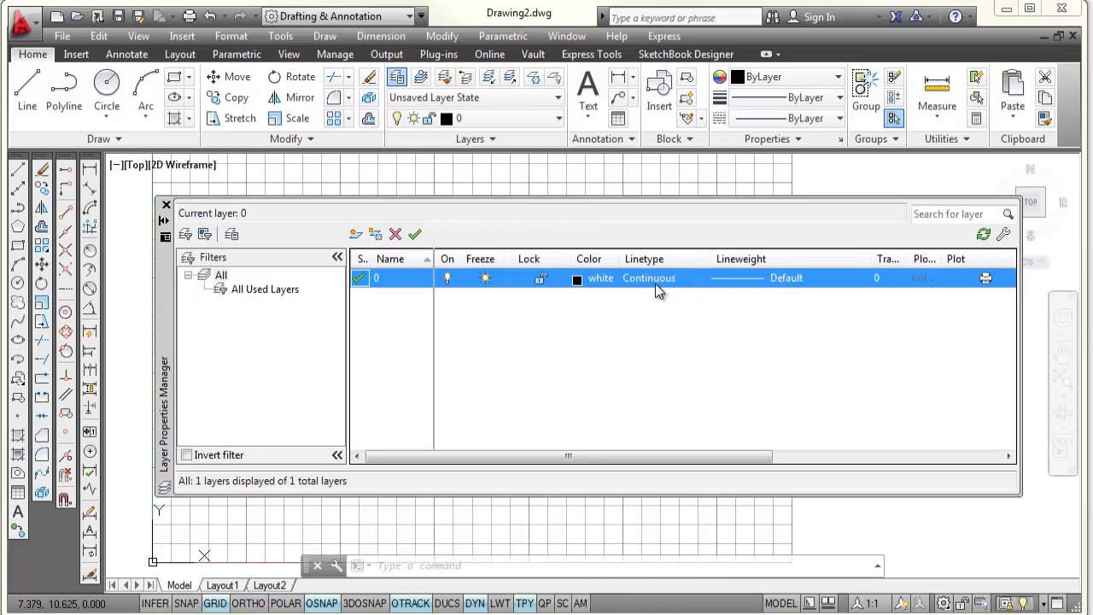
mouse_move(164, 297)
mouse_down()
mouse_move(183, 468)
mouse_move(175, 318)
mouse_up()
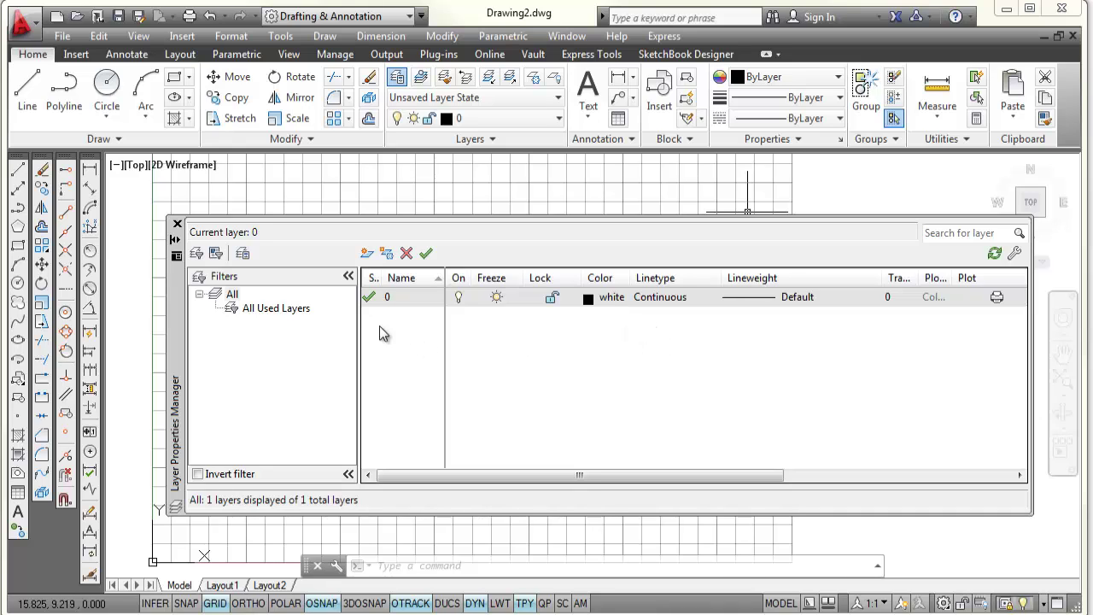
Create a new layer named Object and set its colour to red.
click(367, 254)
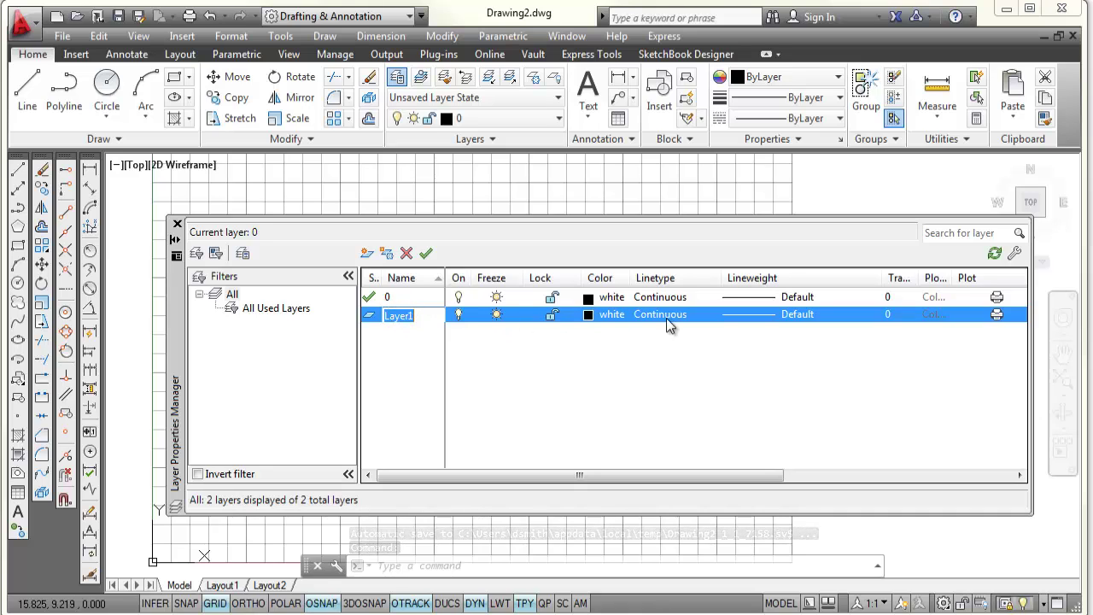
click(429, 316)
drag(429, 316, 392, 317)
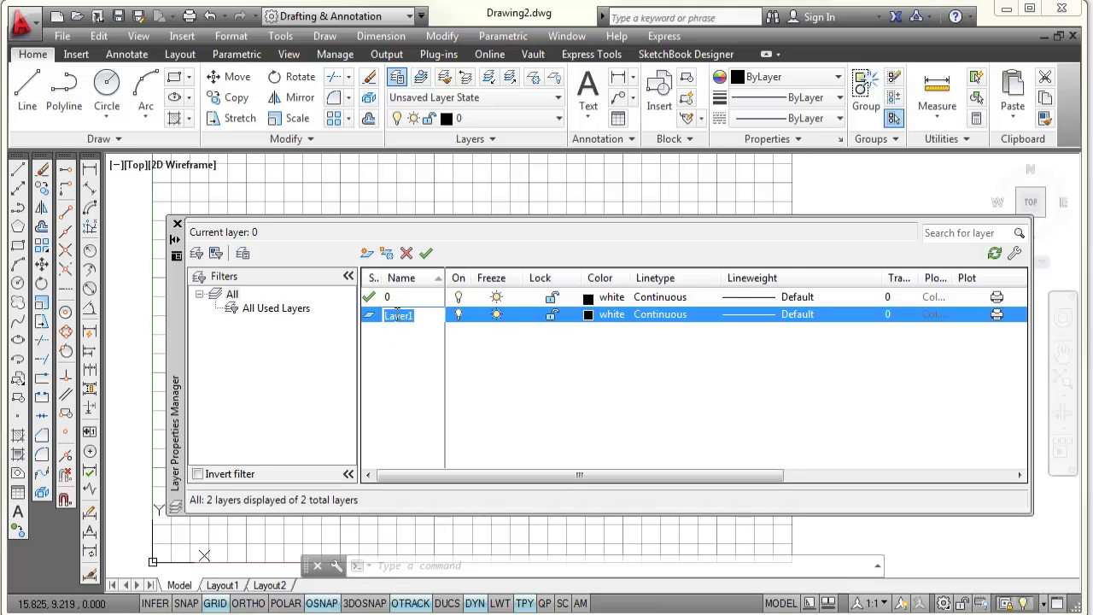
text(0)
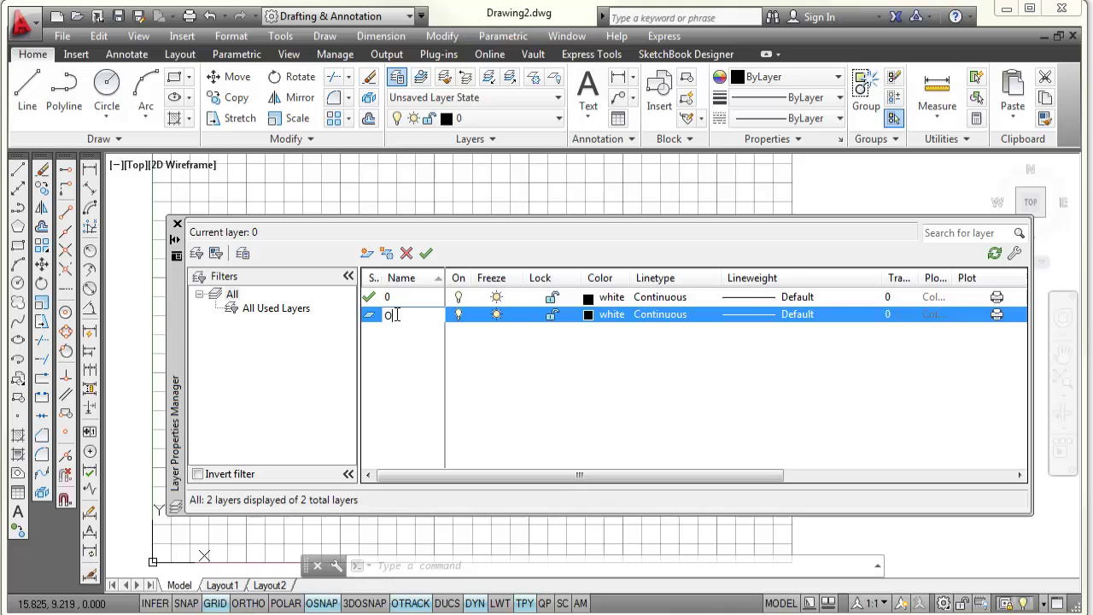
text(bject)
click(615, 314)
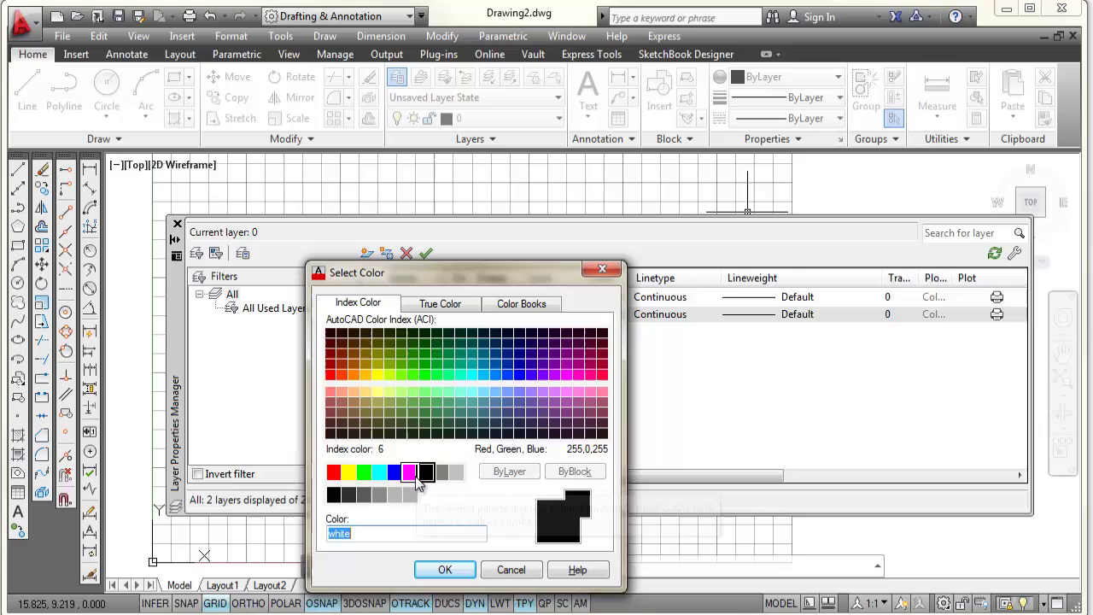
click(334, 475)
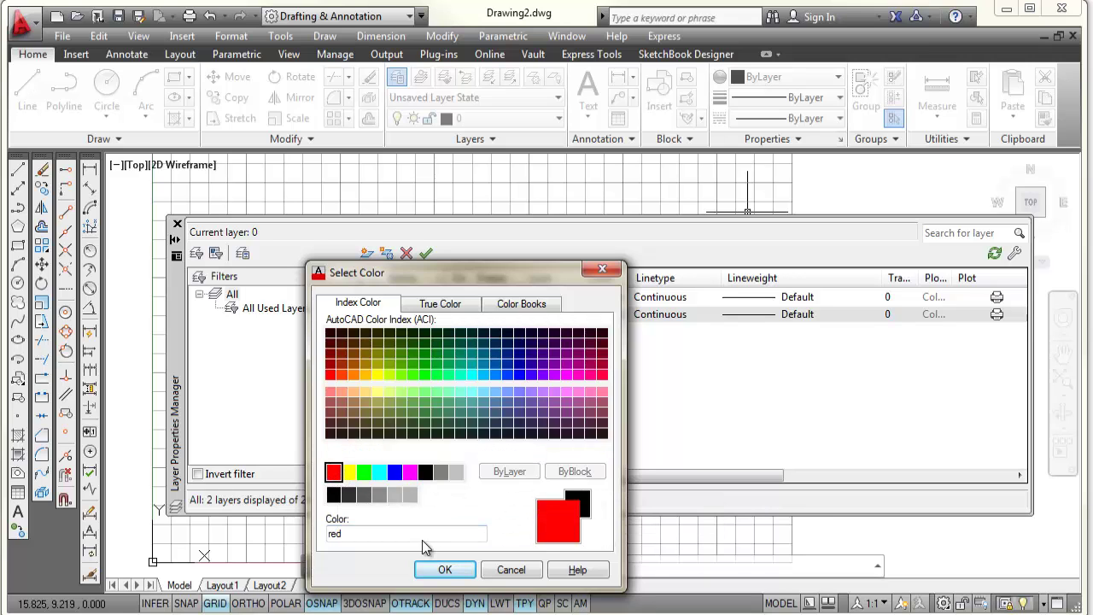
click(445, 568)
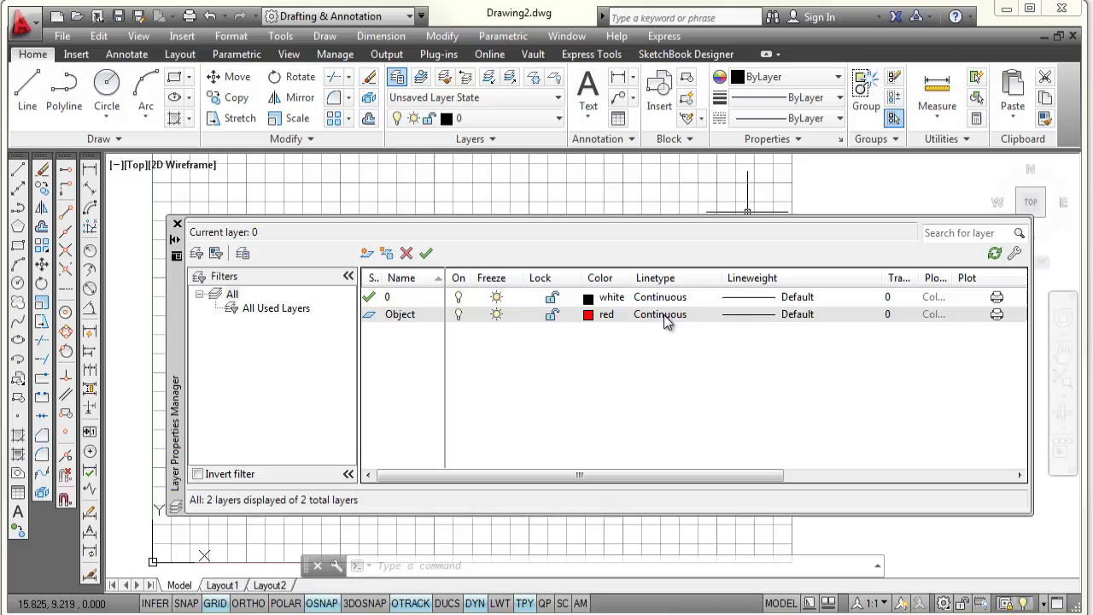
Set the Object layer's lineweight to 0.50 mm.
click(798, 314)
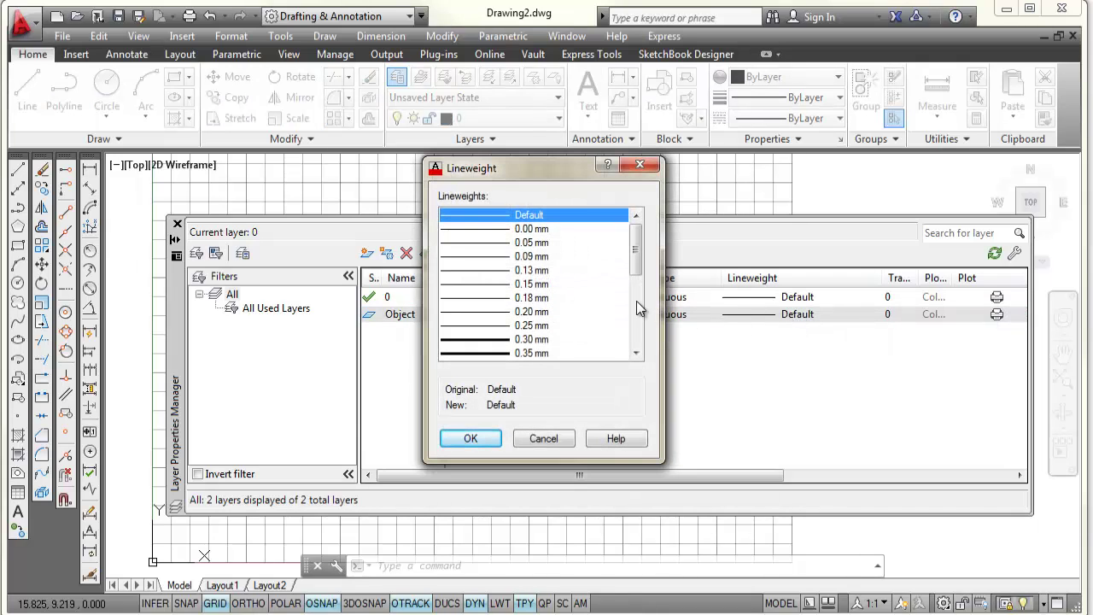
drag(638, 265, 642, 288)
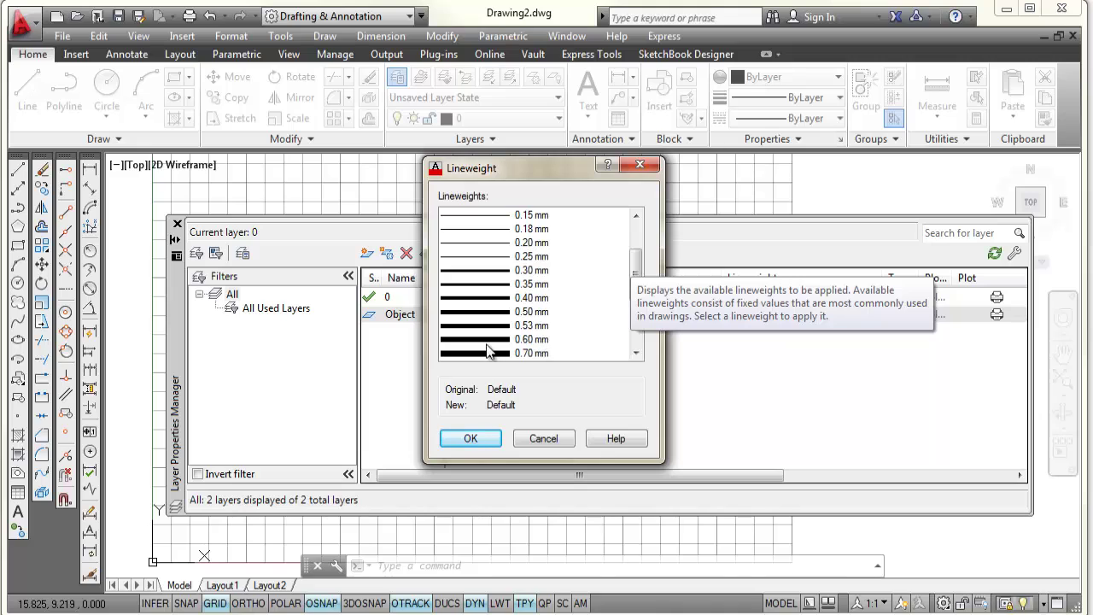
click(540, 312)
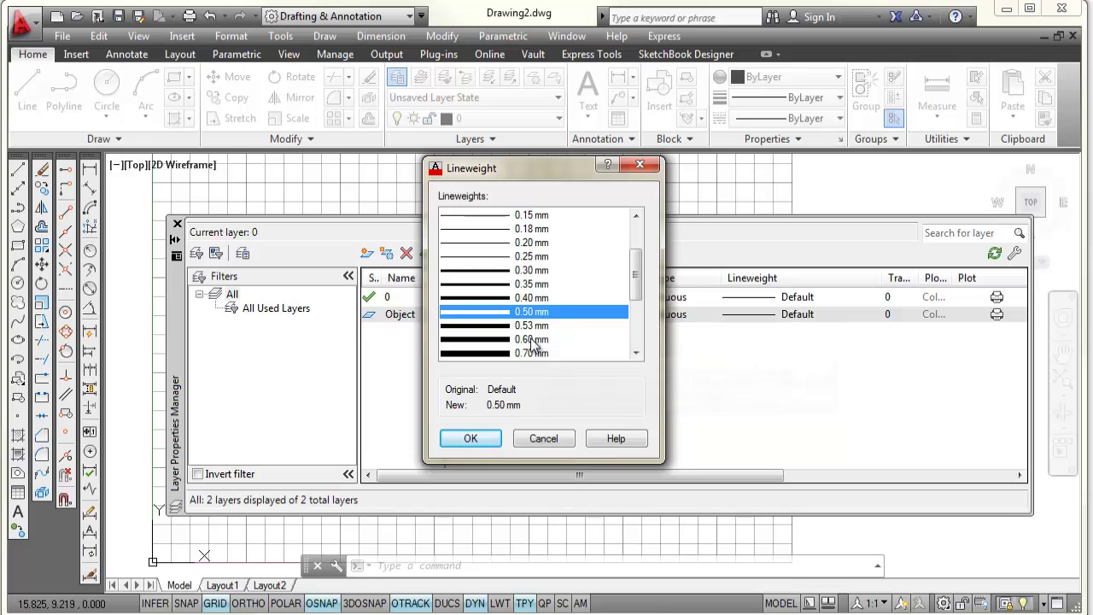
click(471, 438)
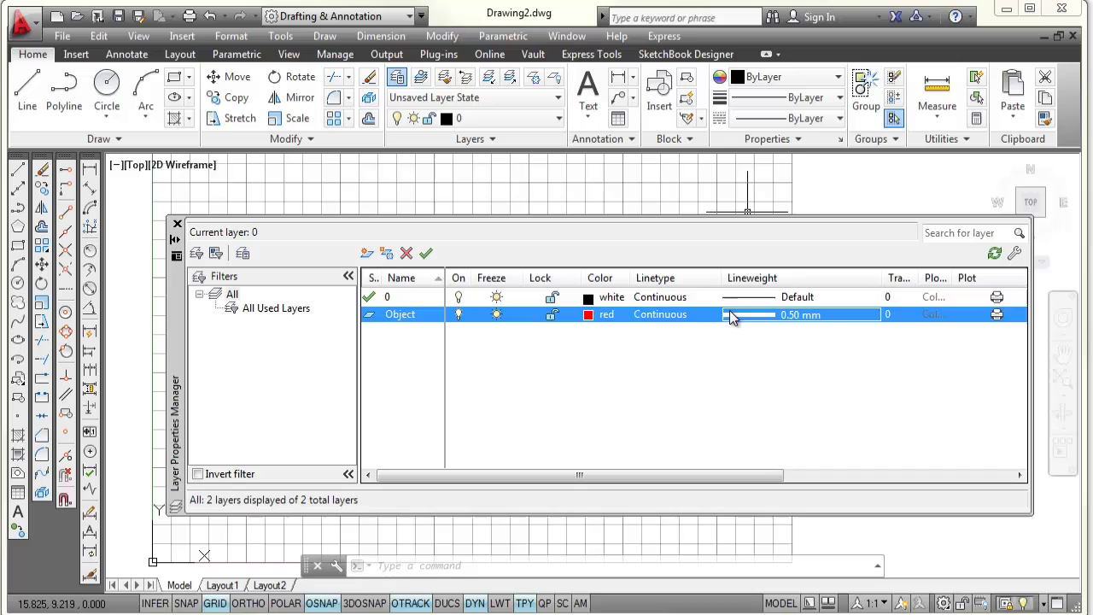
Create a new layer named Hidden, colour it blue, and bring up its linetype choices.
click(367, 254)
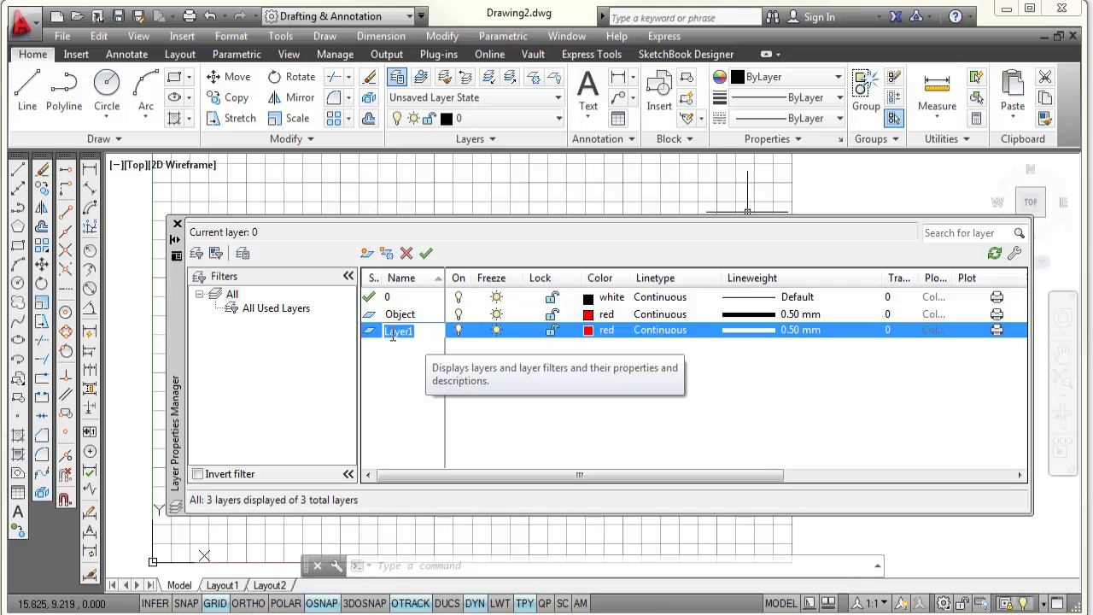
text(Hidden)
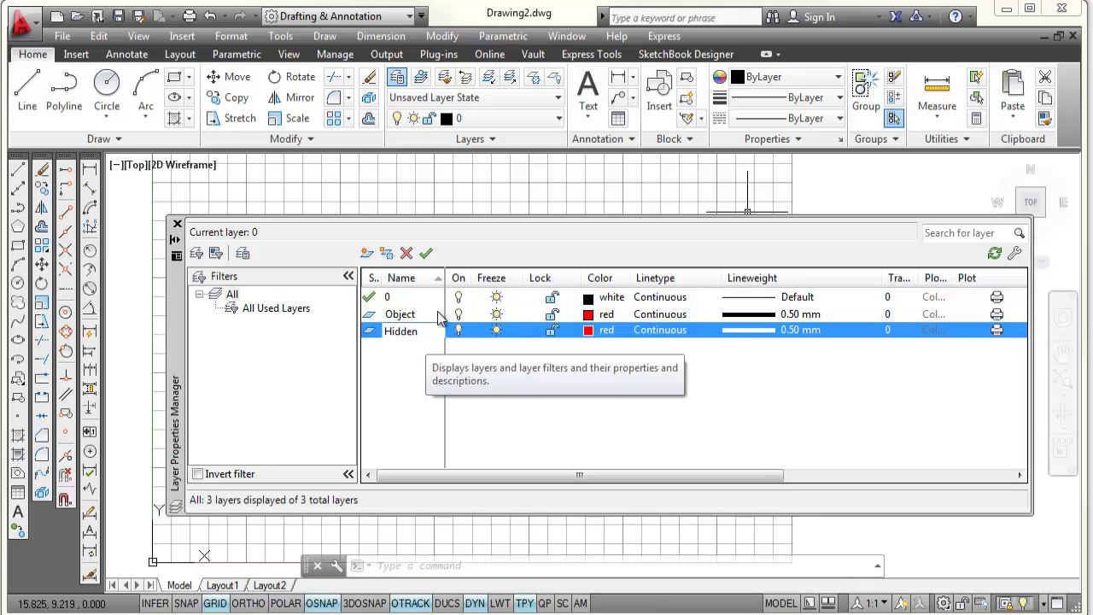
click(607, 333)
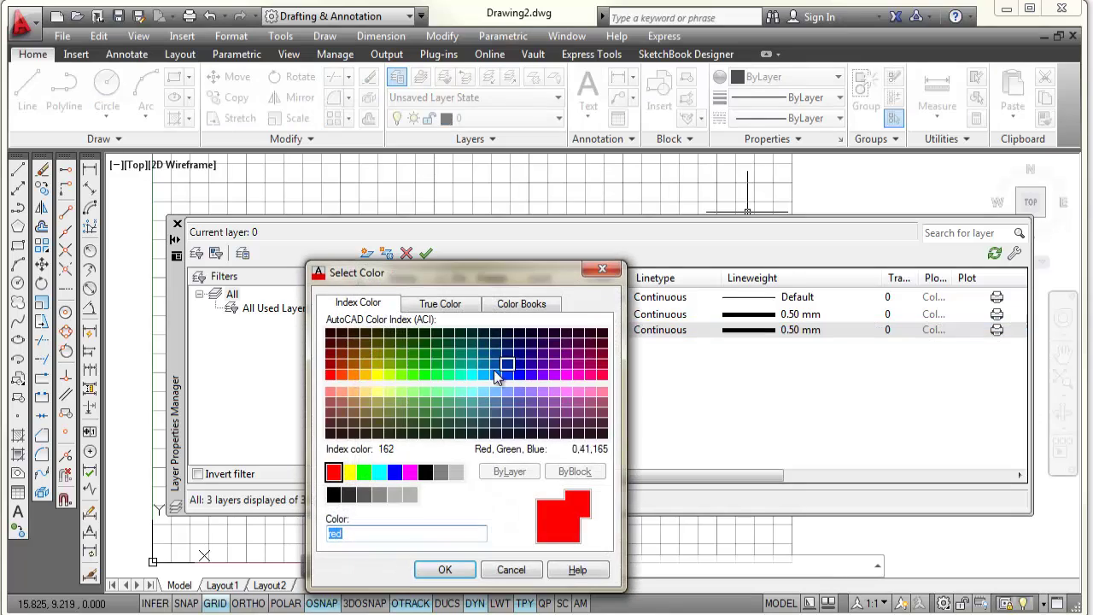
click(395, 471)
click(445, 570)
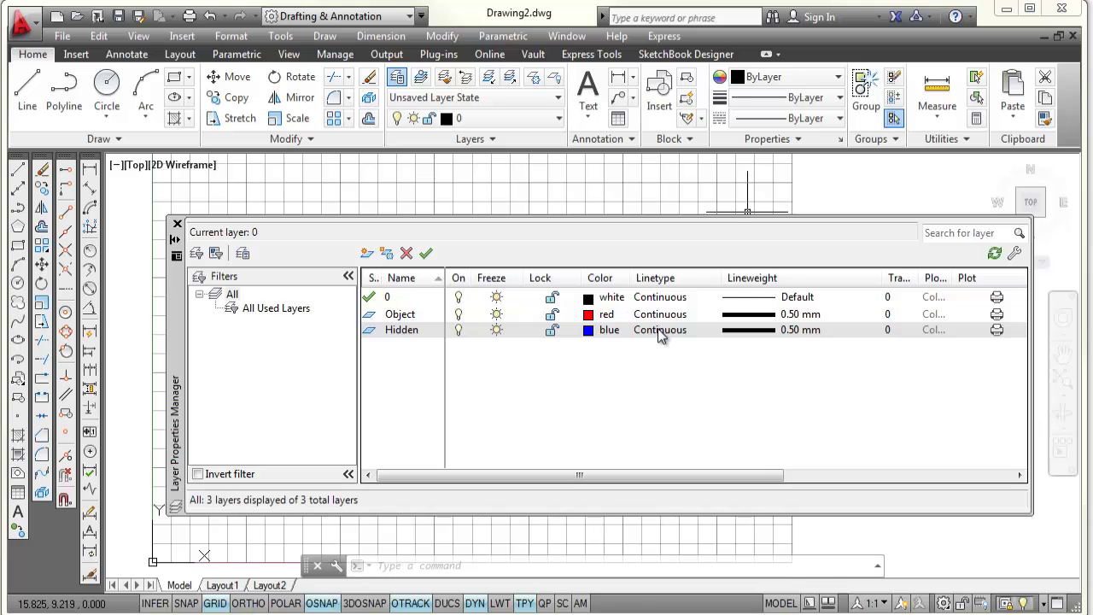
click(660, 332)
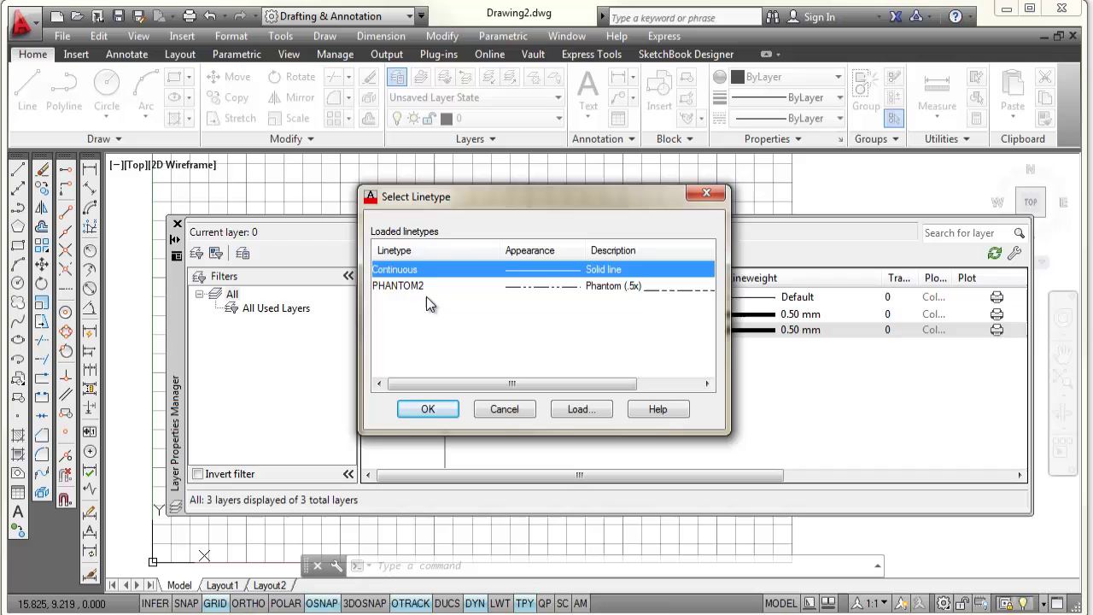
Load the HIDDEN linetype and assign it to the Hidden layer.
click(577, 411)
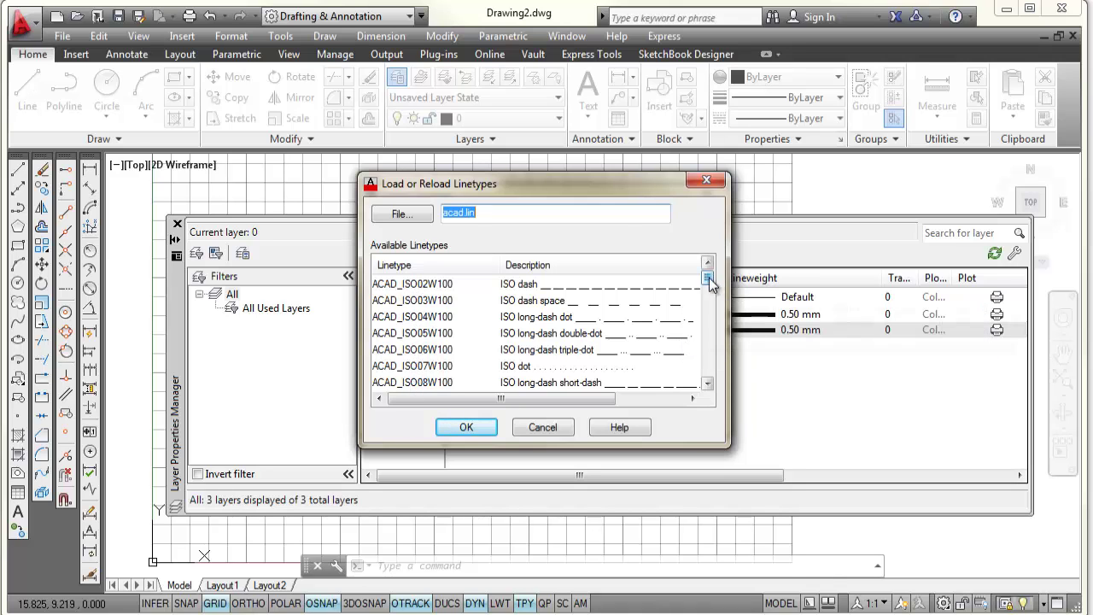
drag(708, 282, 705, 356)
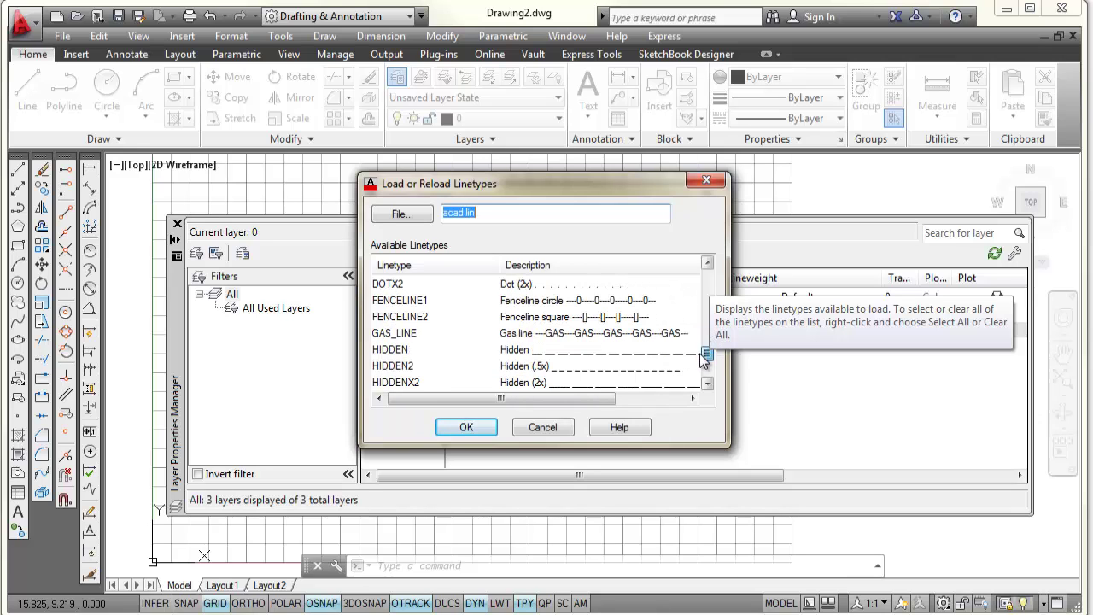
click(397, 350)
click(462, 427)
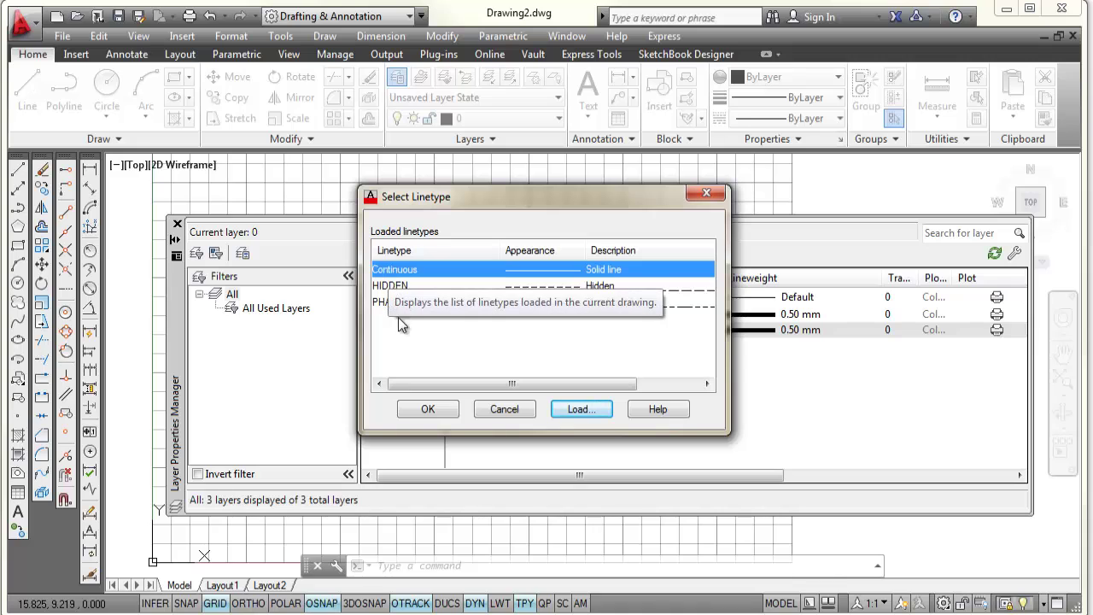
click(390, 286)
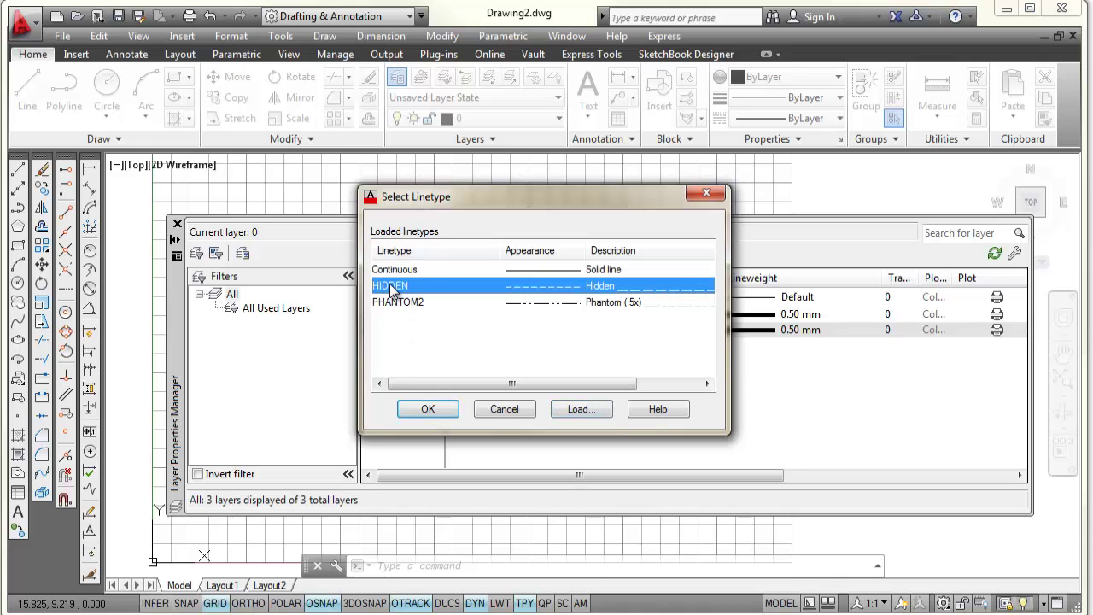
click(427, 408)
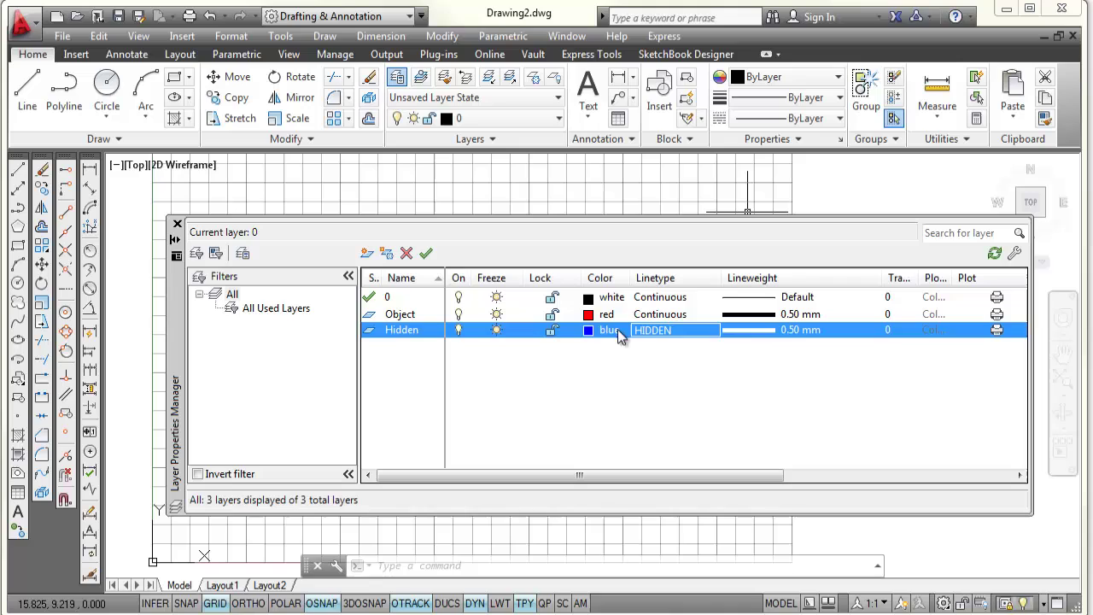
Change the Hidden layer's lineweight from 0.50 mm to Default.
click(808, 330)
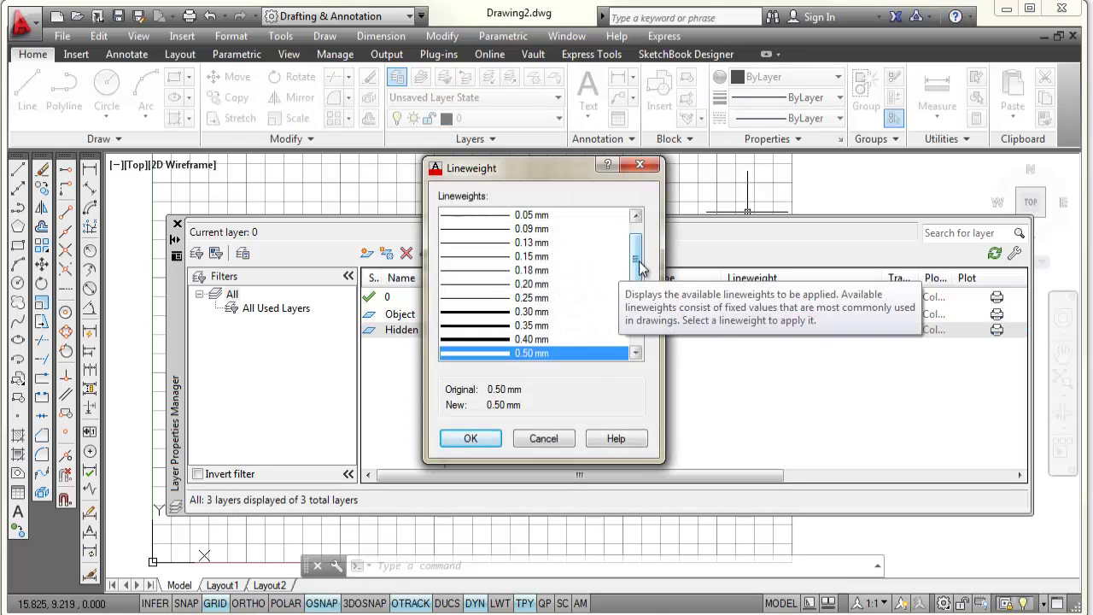
drag(640, 263, 637, 214)
click(527, 215)
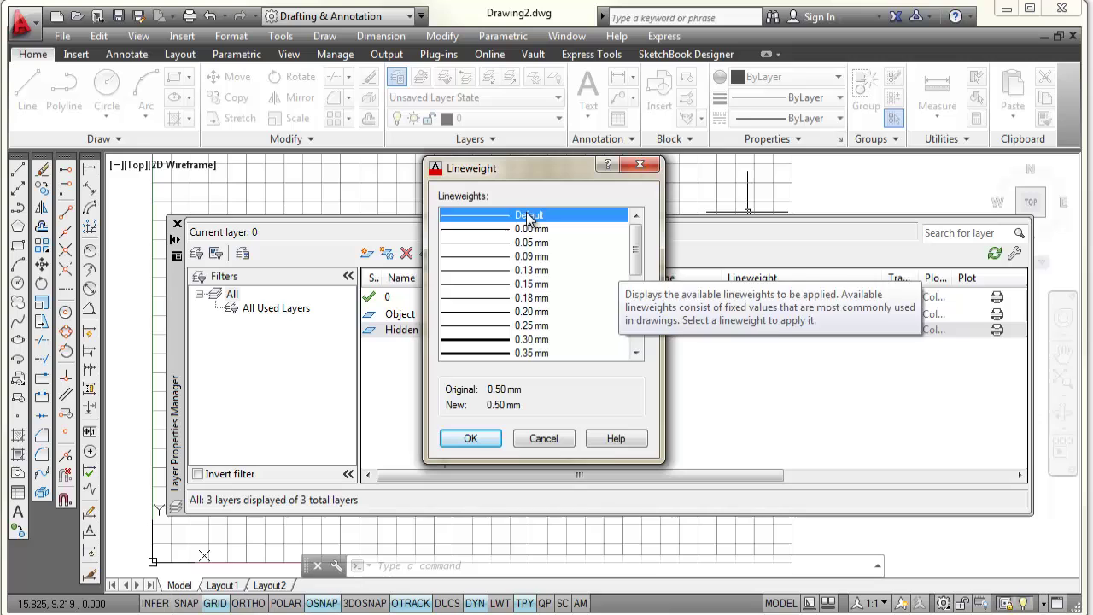
click(479, 437)
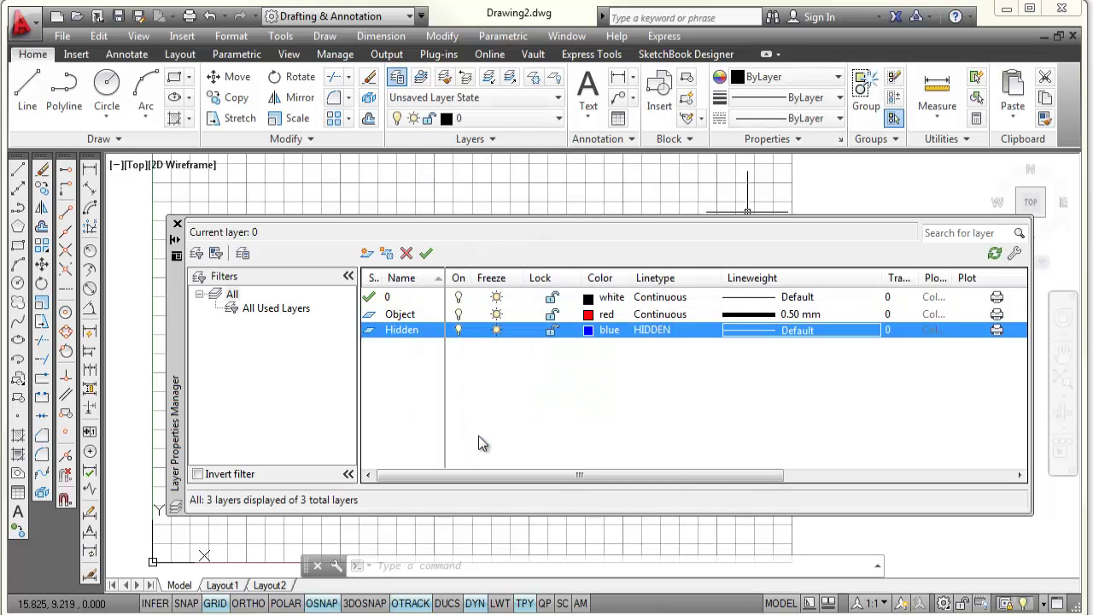
Add a new layer named Center coloured green.
click(367, 254)
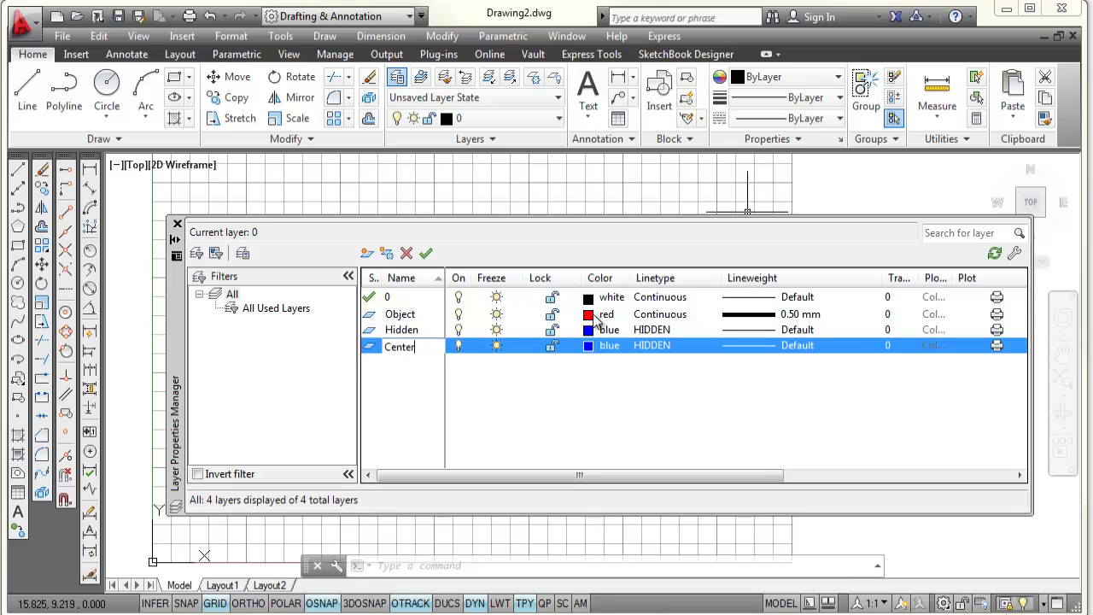
click(609, 345)
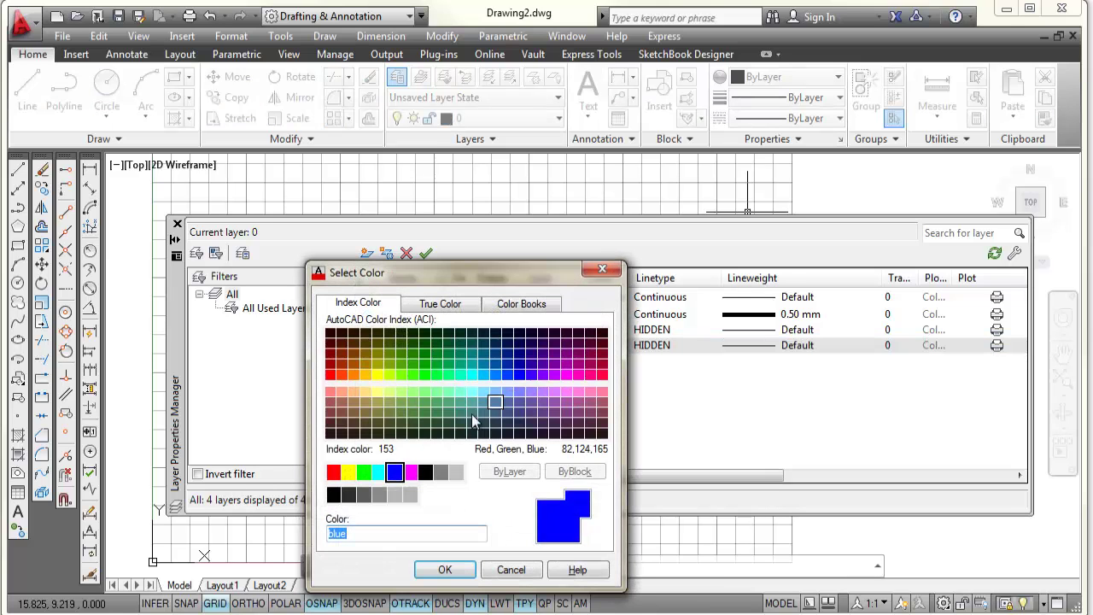
click(364, 471)
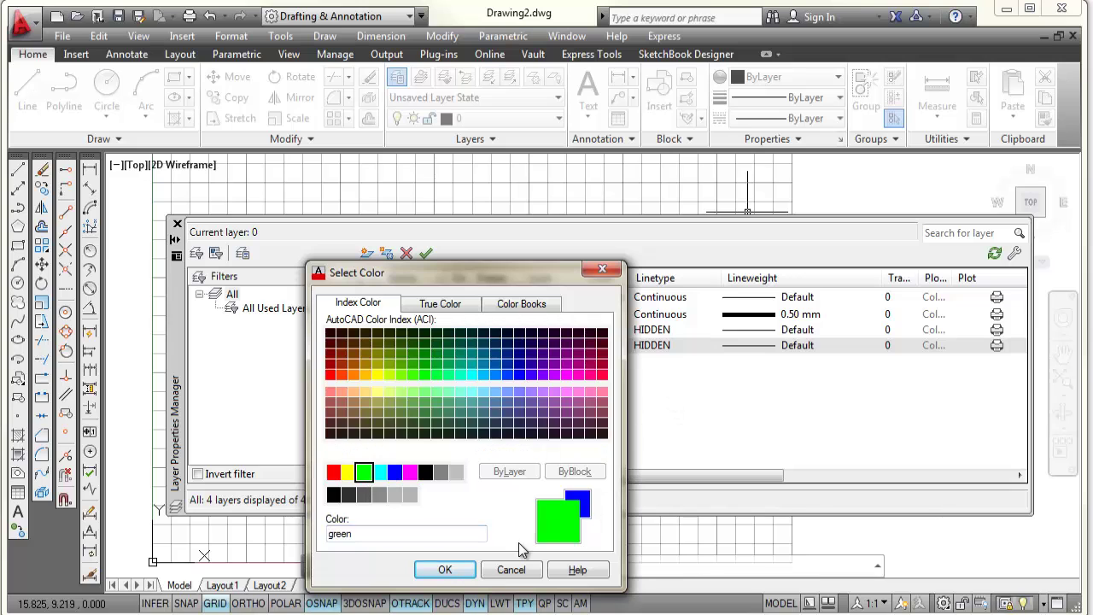
click(444, 574)
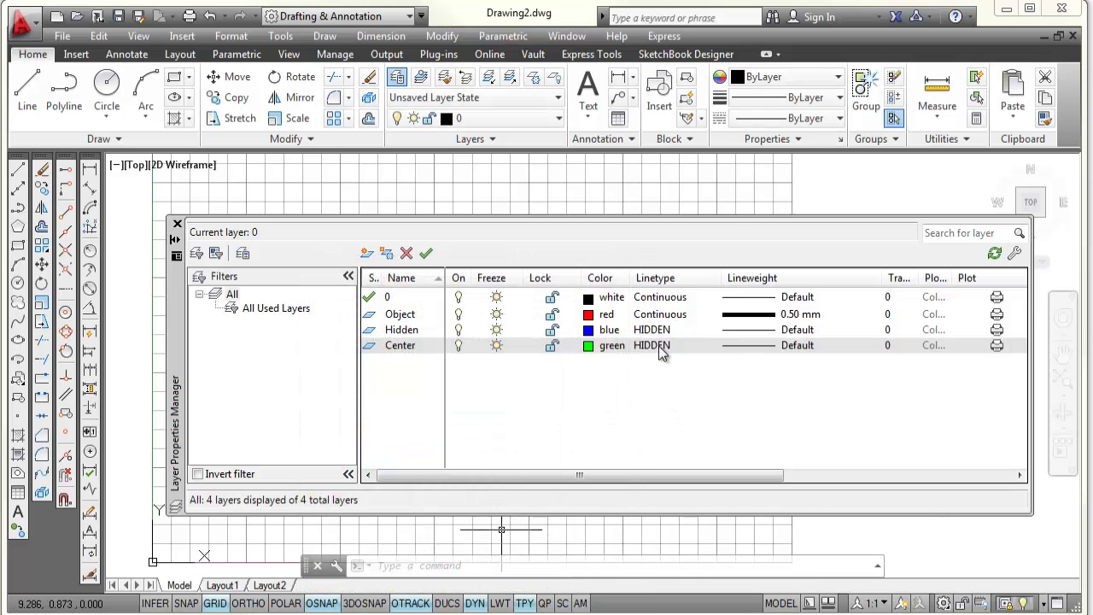
Load the CENTER linetype and assign it to the Center layer.
click(658, 346)
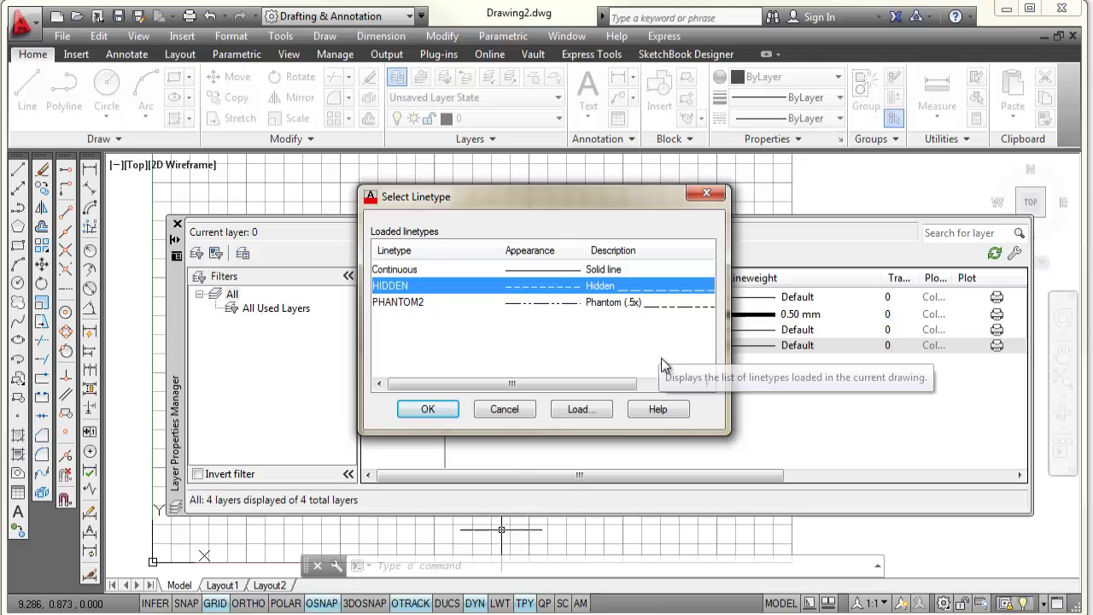
click(580, 409)
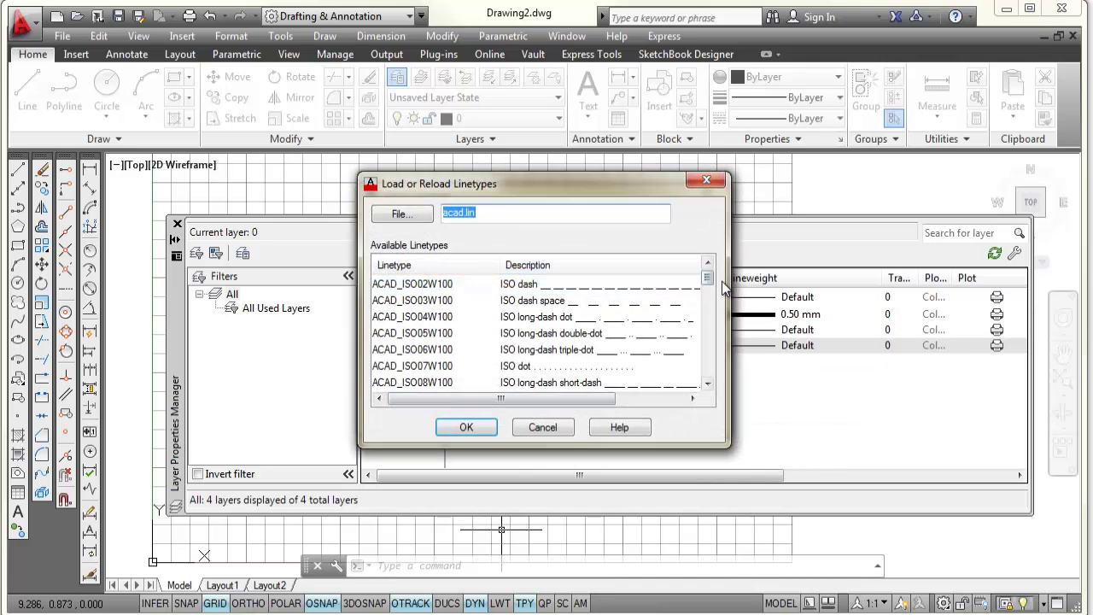
drag(711, 284, 708, 321)
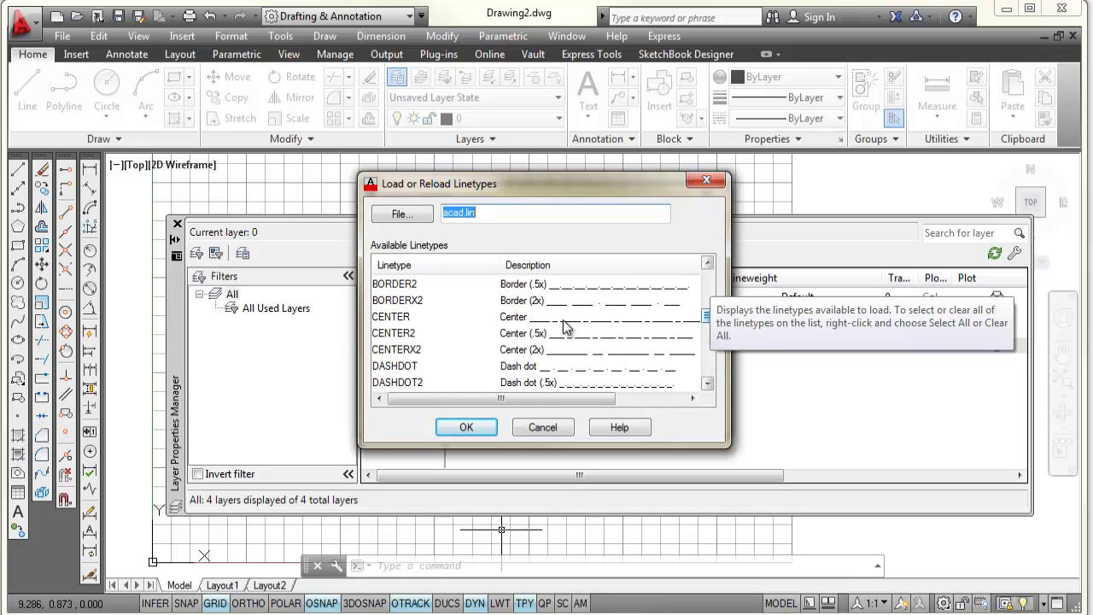
click(393, 317)
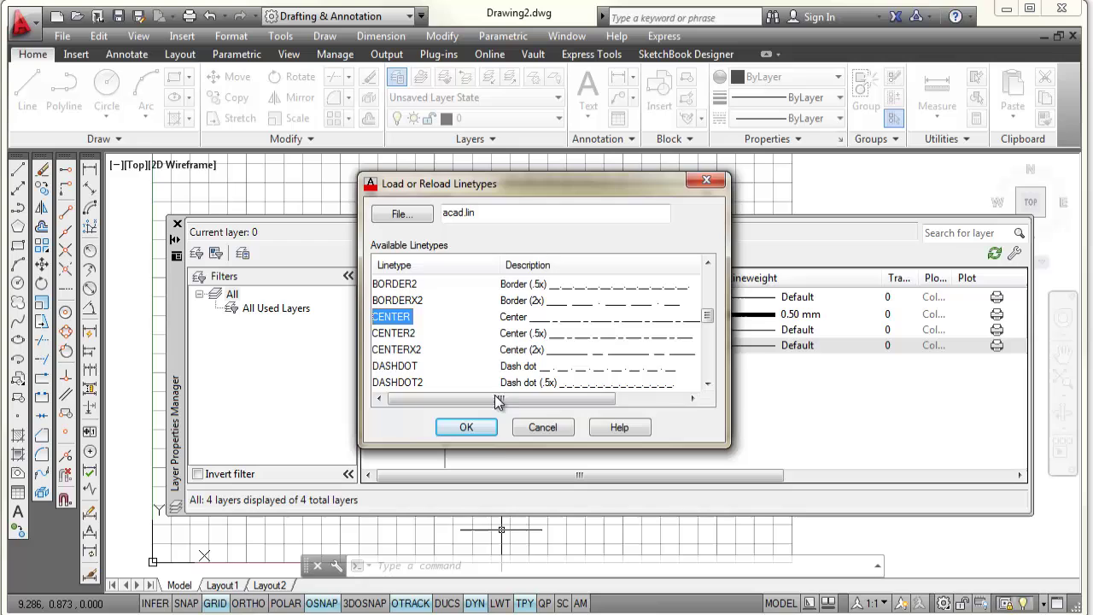
click(468, 428)
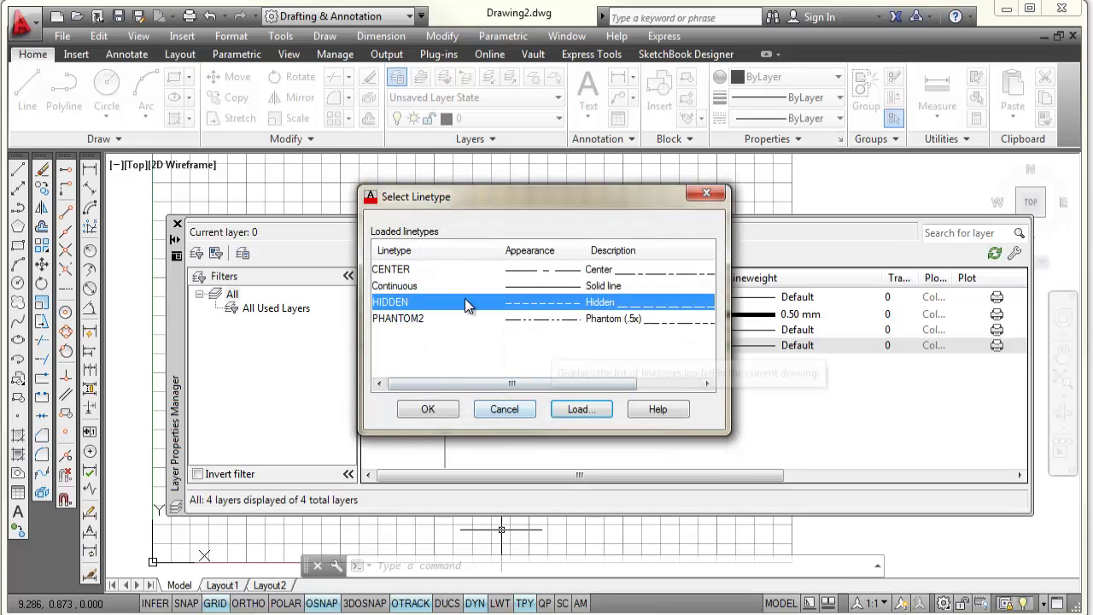
click(397, 269)
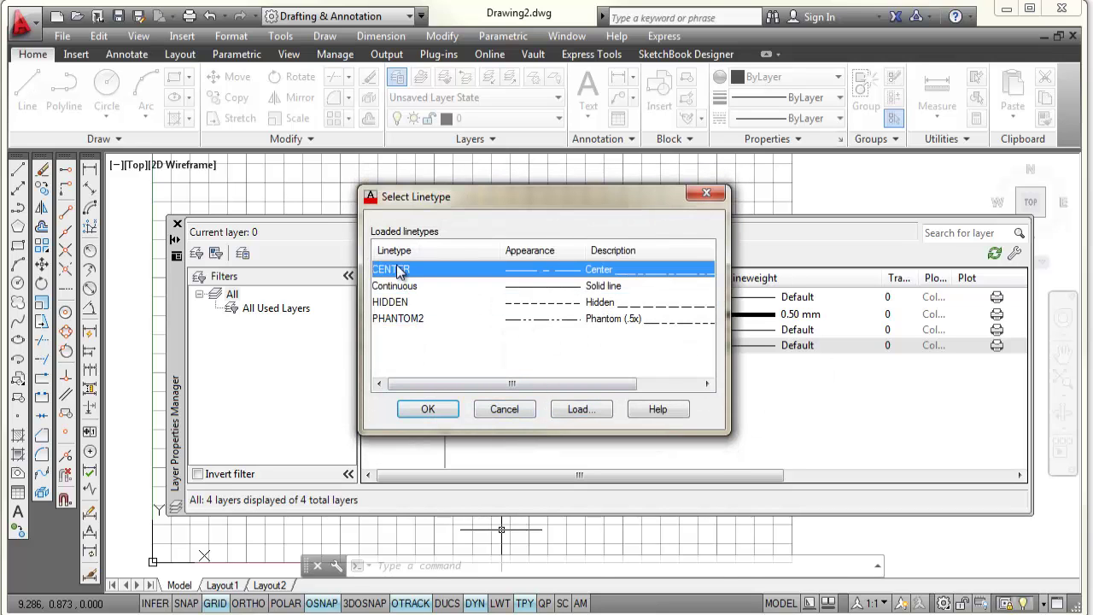
click(428, 409)
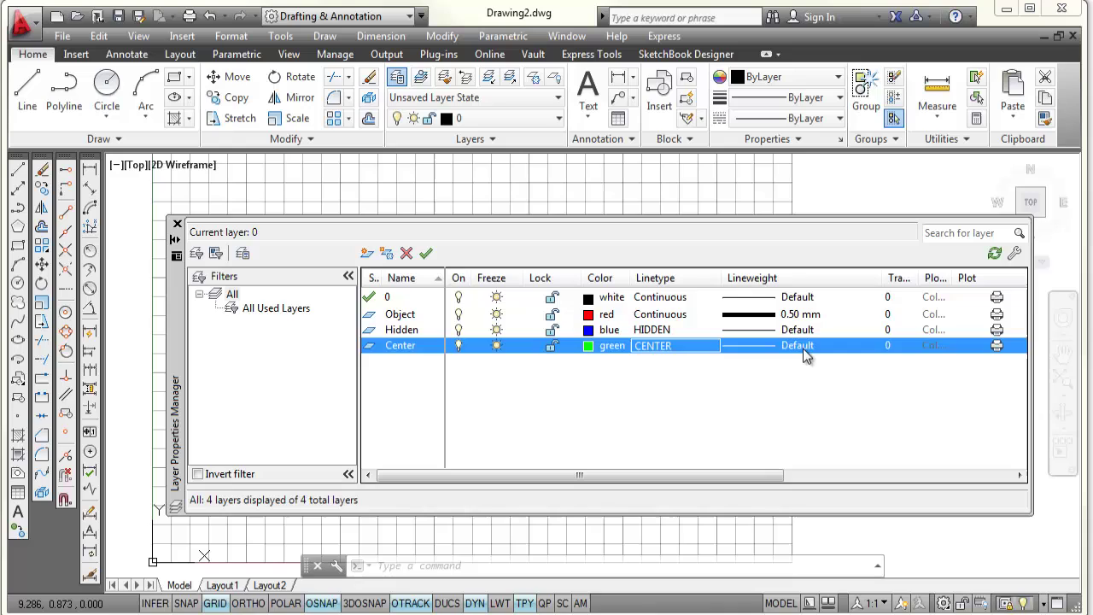
Close the layer manager and make Object the current layer.
click(177, 224)
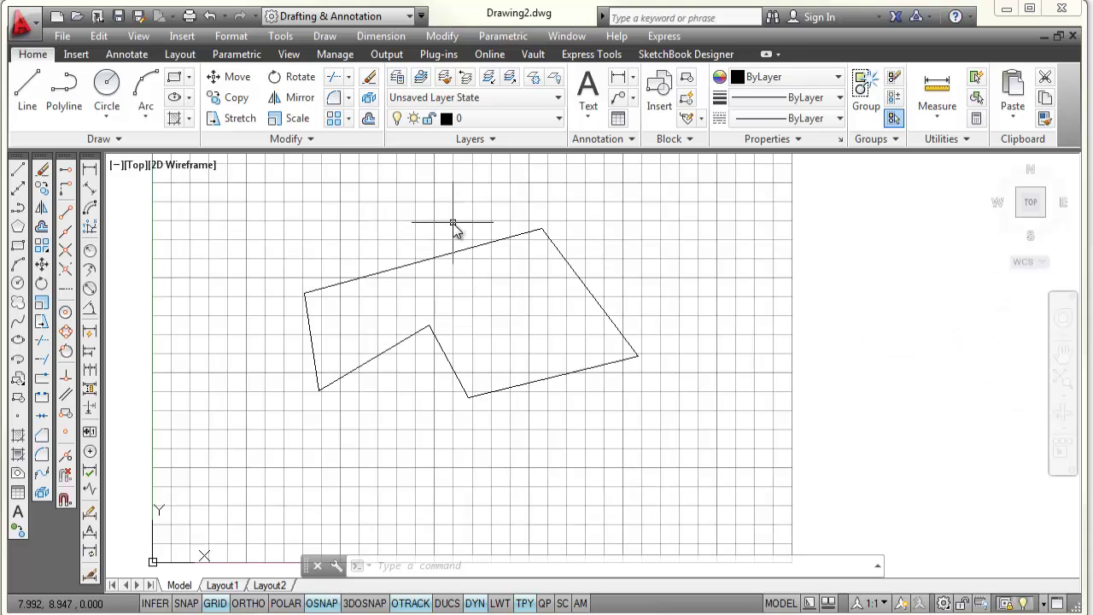
click(560, 122)
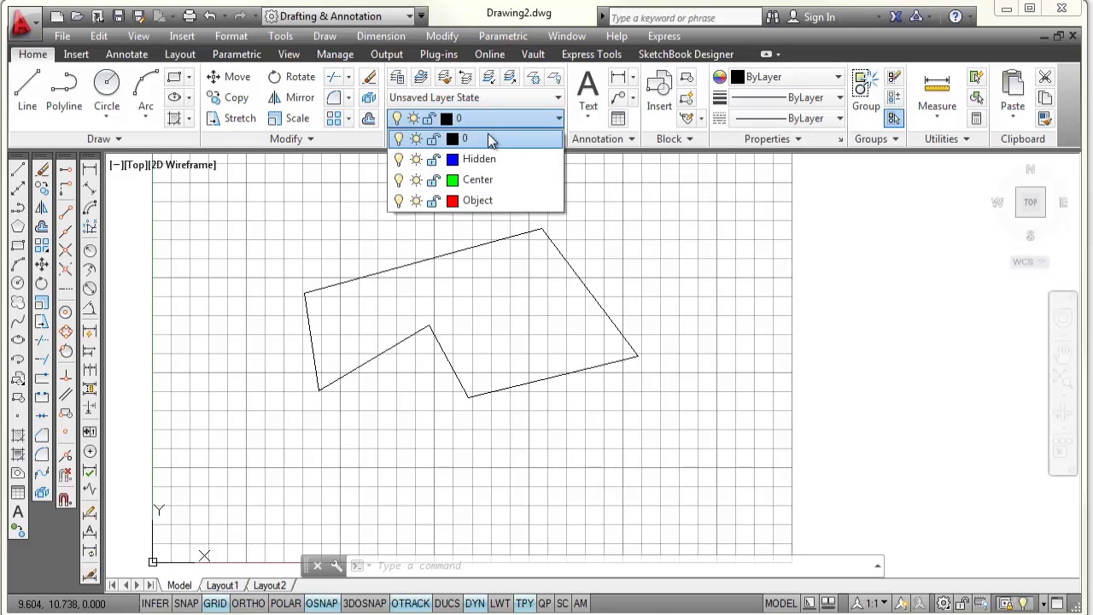
click(480, 203)
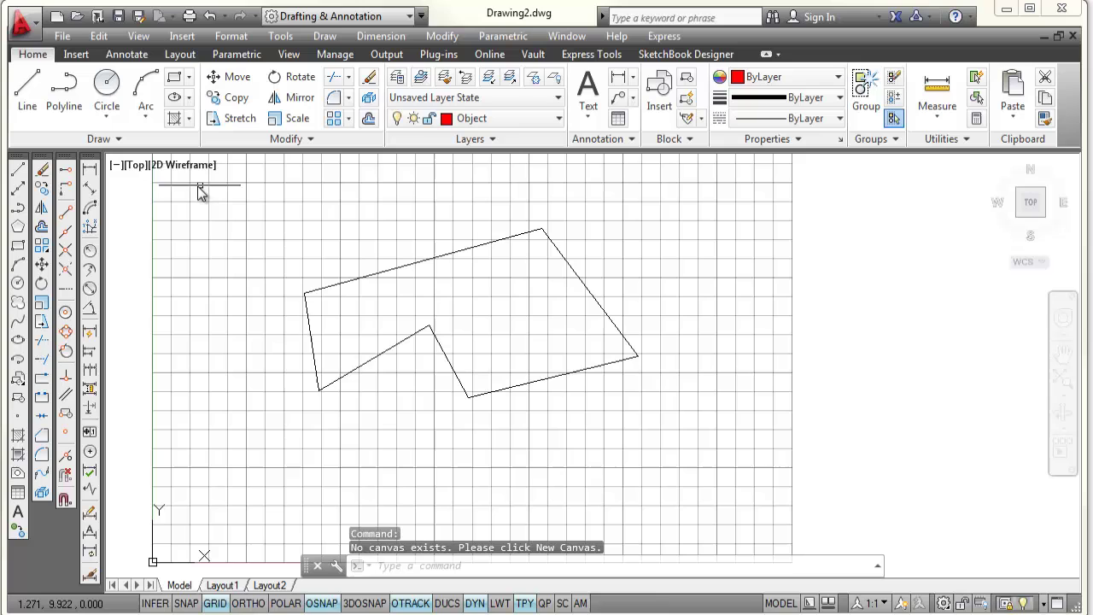
Draw four connected red line segments crossing the black outline.
click(17, 169)
click(285, 221)
click(398, 444)
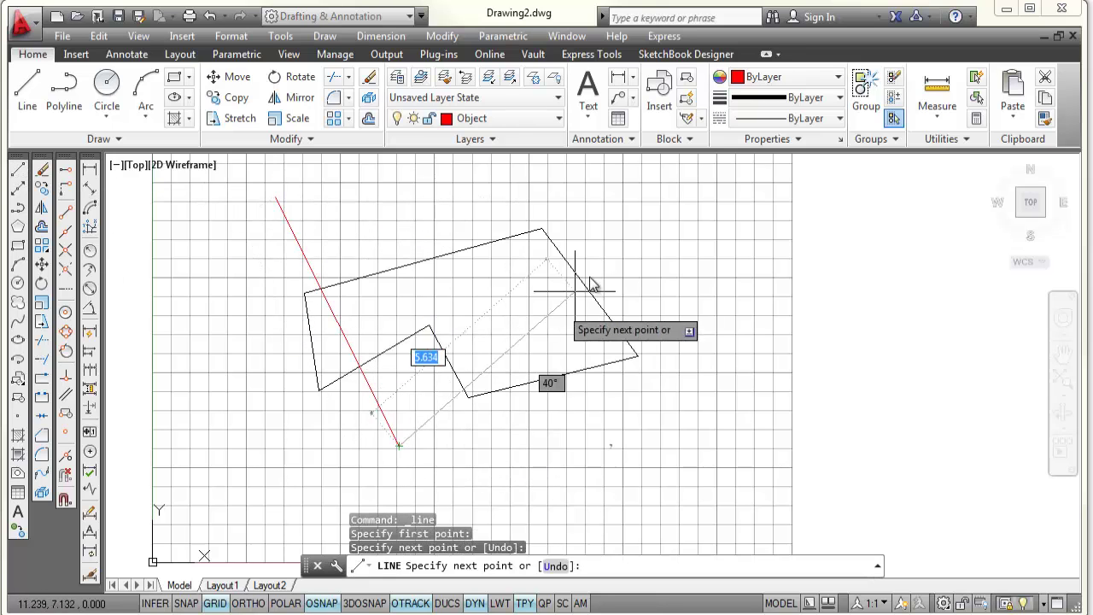
click(644, 246)
click(662, 413)
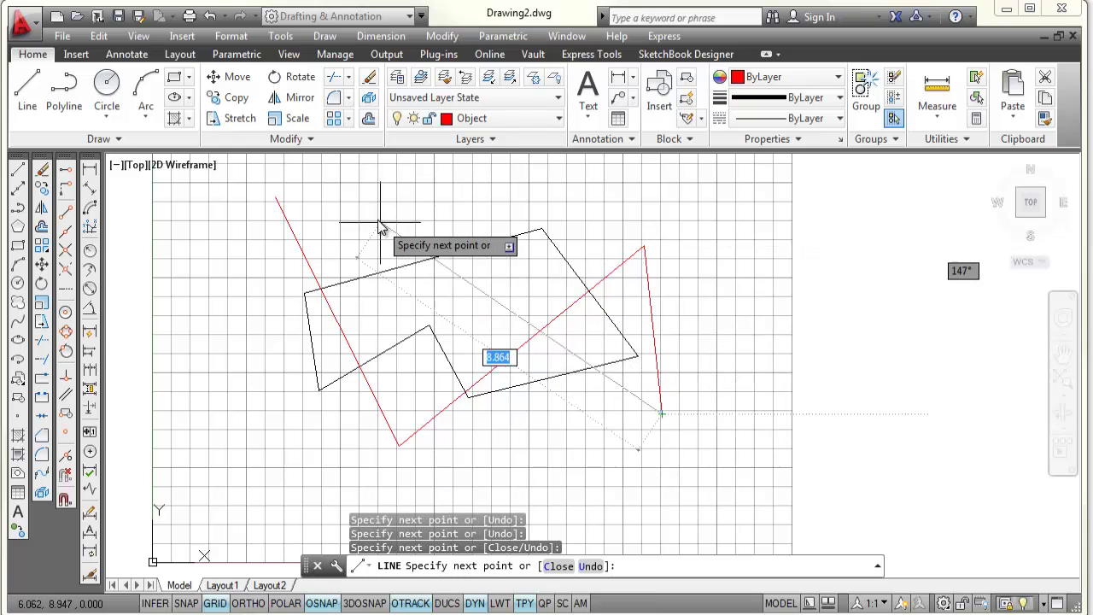
click(375, 214)
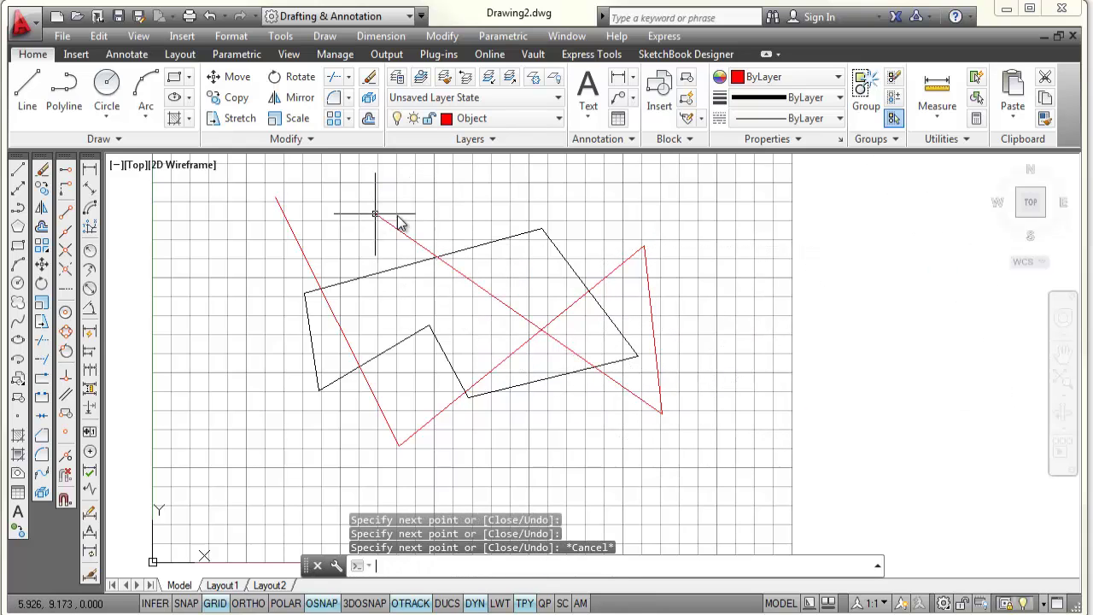
End the line command and turn off the drawing grid.
key(Escape)
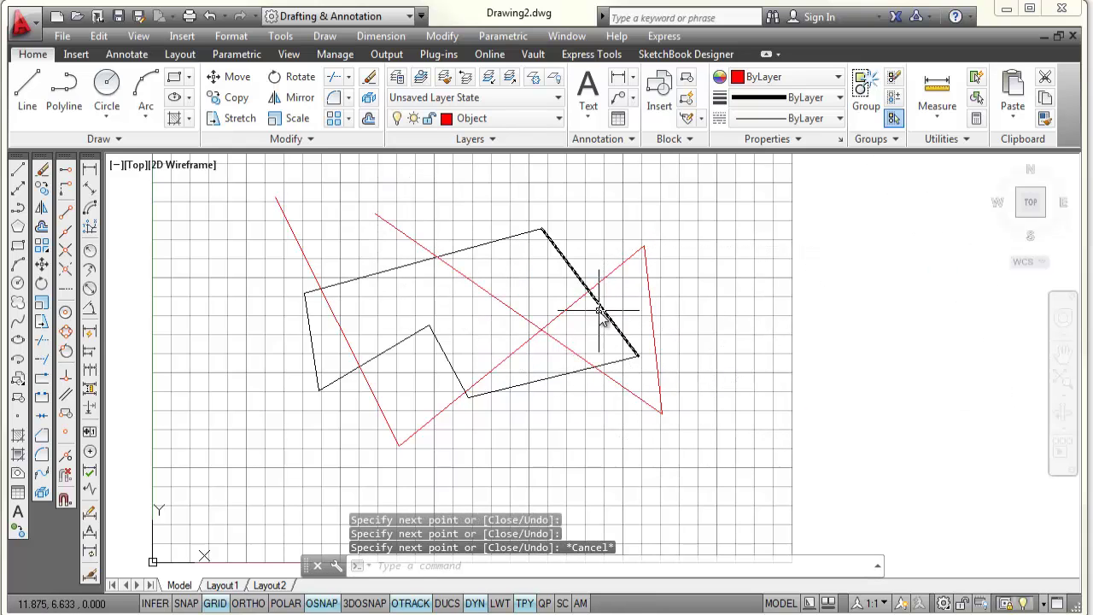
click(215, 603)
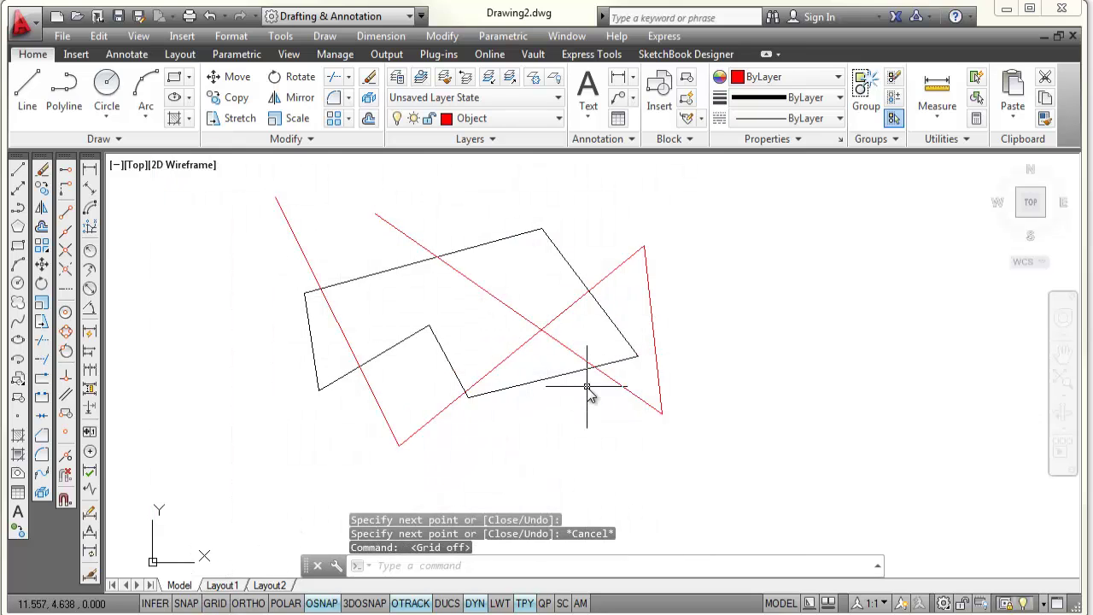
scroll(530, 363, up, 4)
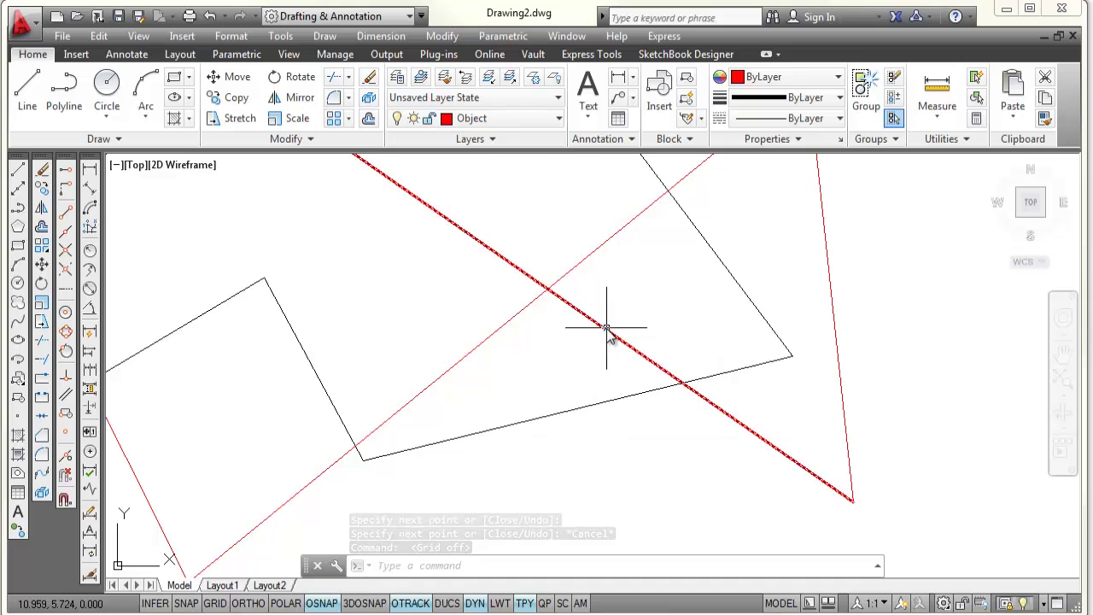
scroll(604, 333, down, 2)
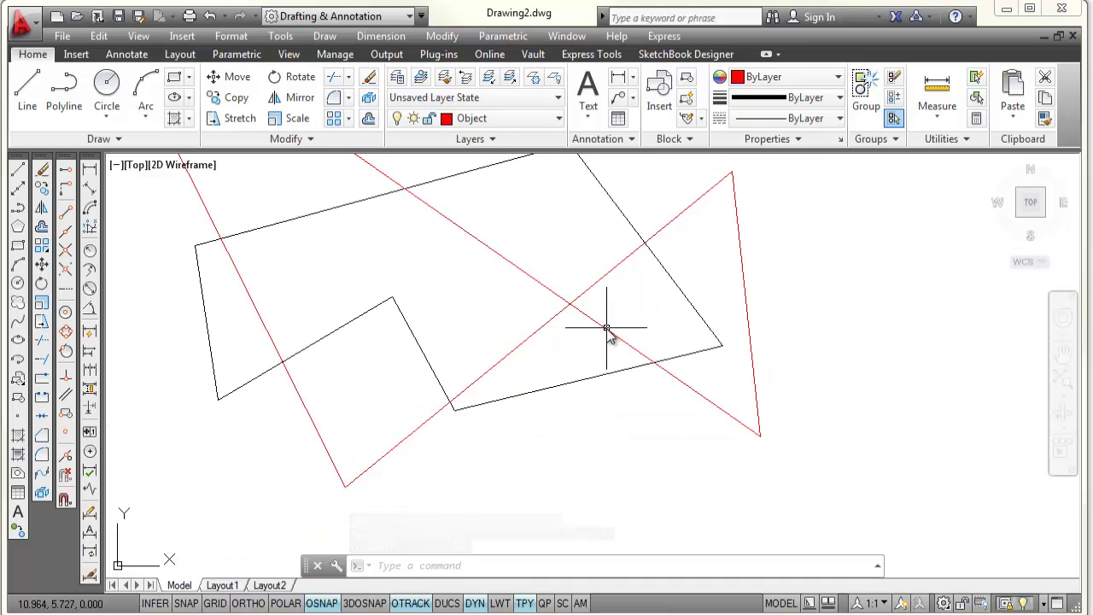
Turn on lineweight display so the red Object lines show thick at 0.50 mm.
click(500, 603)
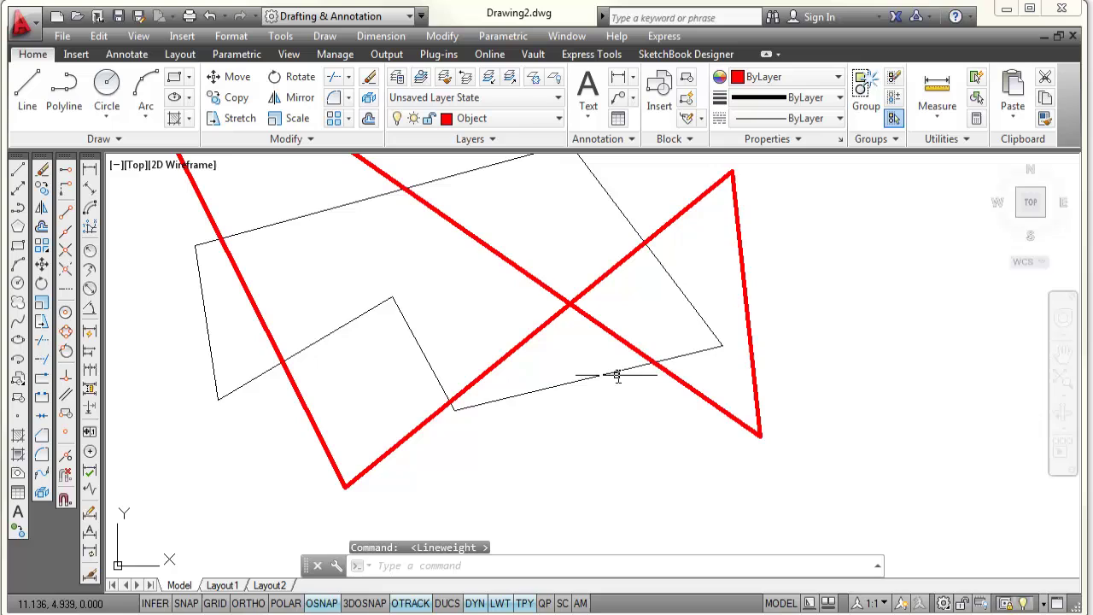
scroll(619, 373, down, 2)
scroll(771, 339, down, 2)
scroll(771, 390, up, 2)
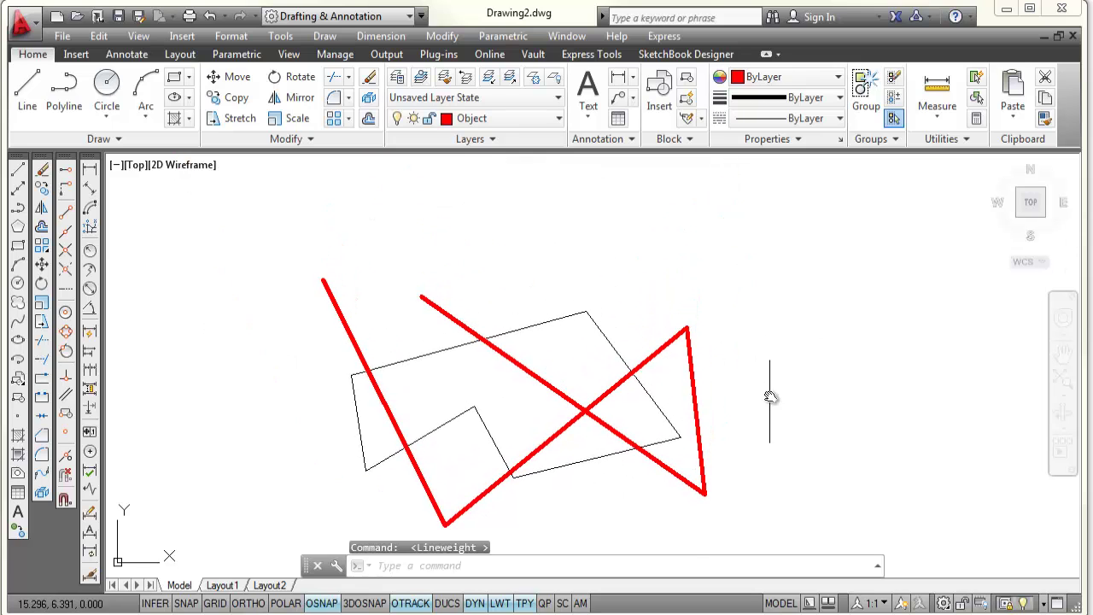
middle_drag(770, 390, 771, 371)
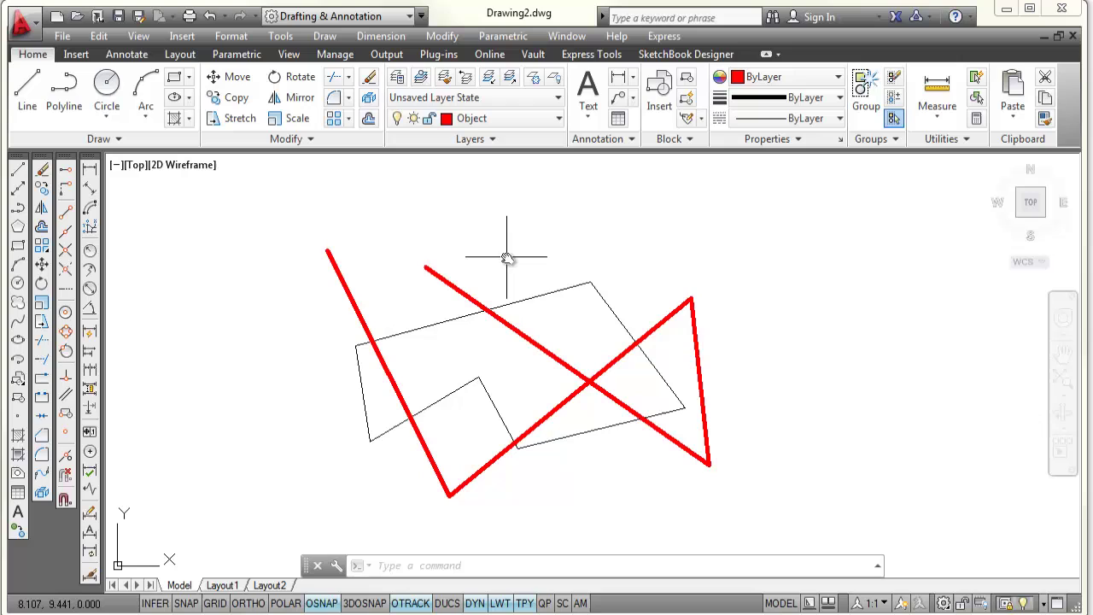
Make Hidden the current layer and draw a closed four-corner dashed blue outline.
click(559, 120)
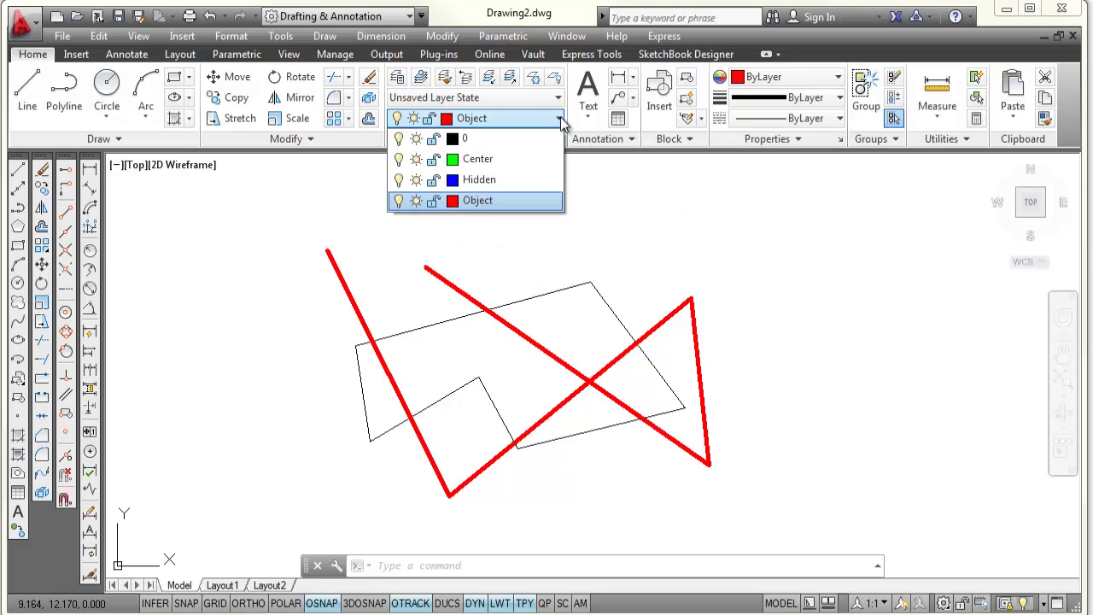
click(479, 180)
click(27, 85)
click(543, 202)
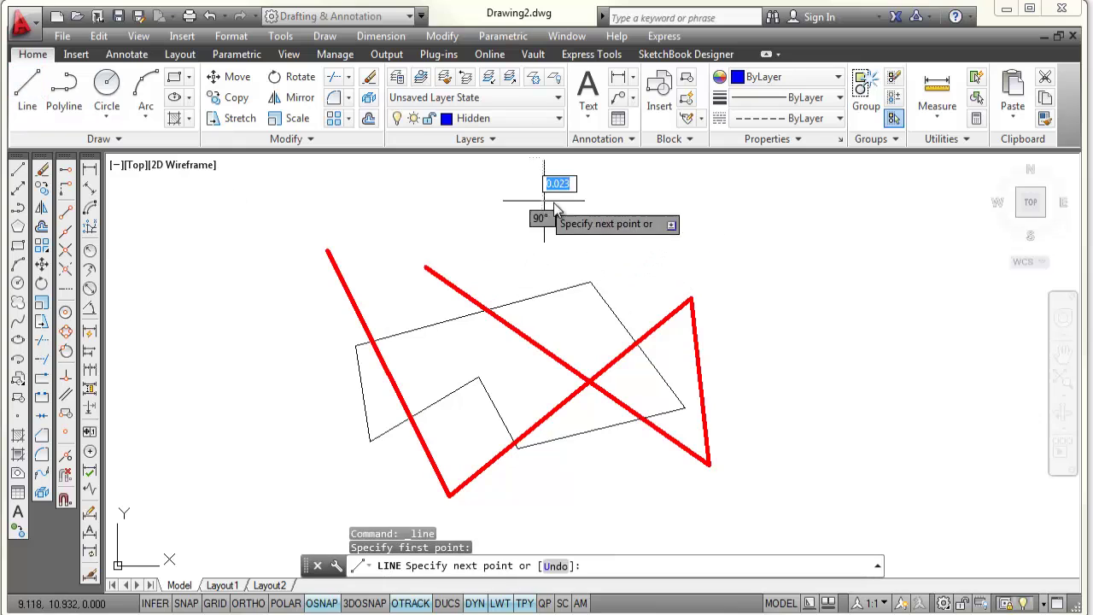
click(744, 232)
click(777, 418)
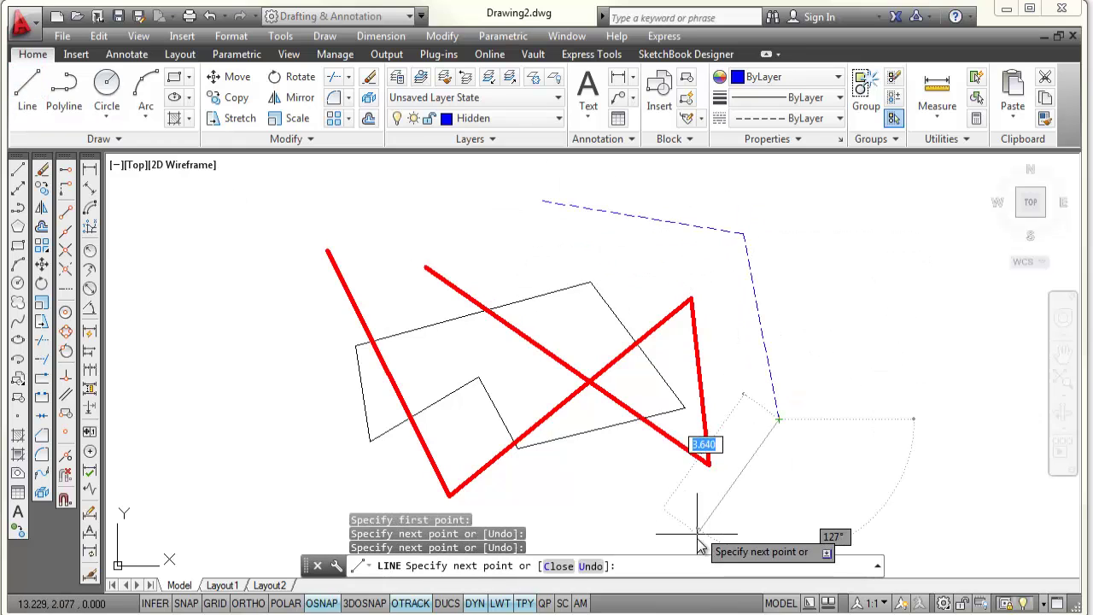
click(697, 536)
click(508, 216)
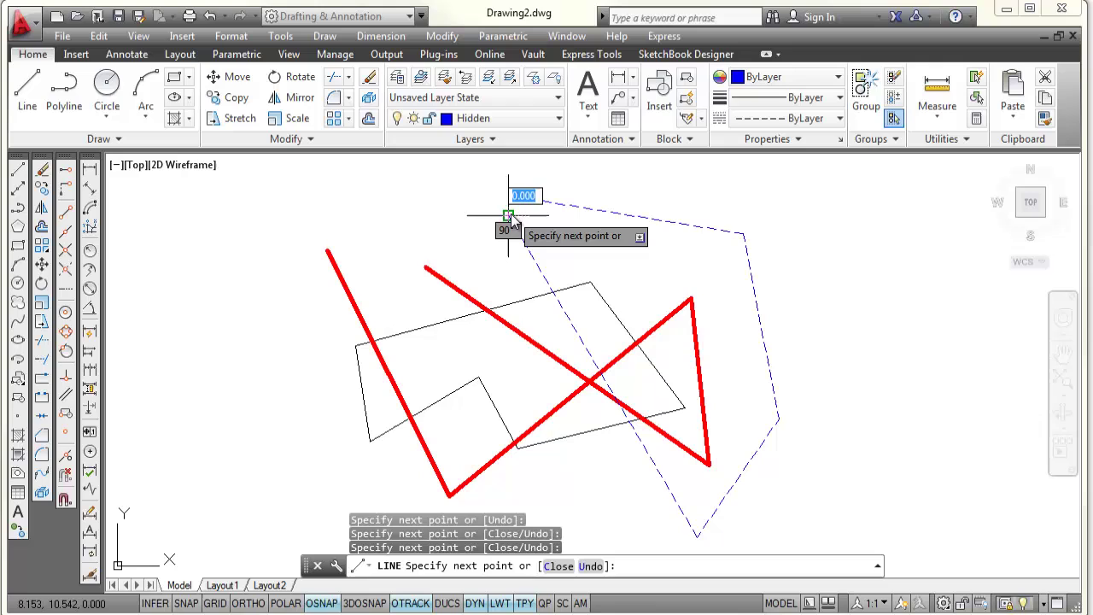
key(Escape)
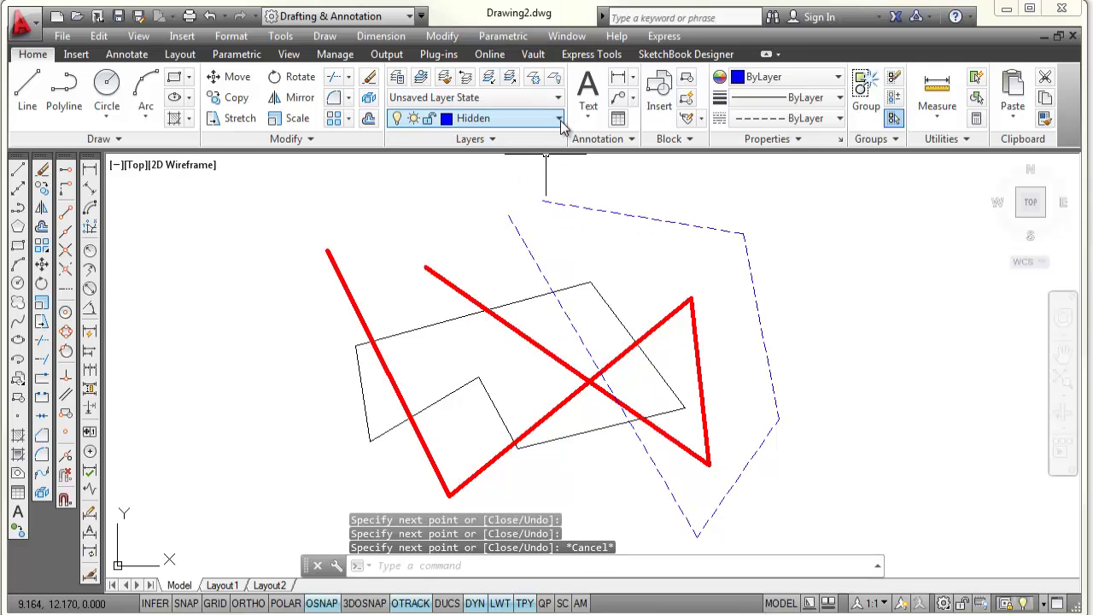
Make Center the current layer and draw a five-segment green line chain.
click(559, 120)
click(470, 158)
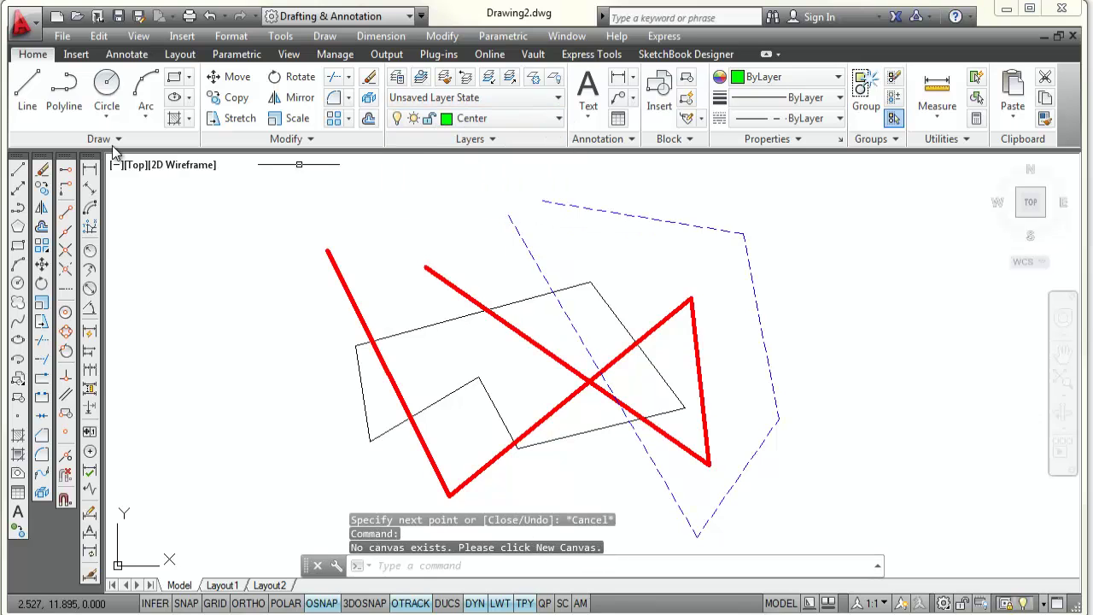
click(27, 85)
click(407, 199)
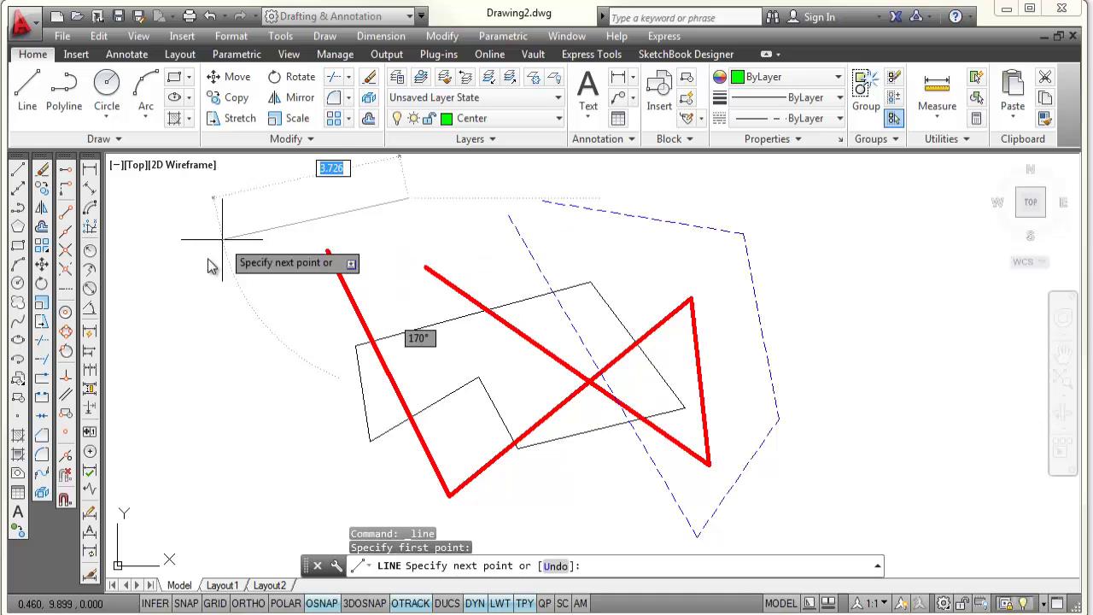
click(184, 292)
click(211, 418)
click(265, 327)
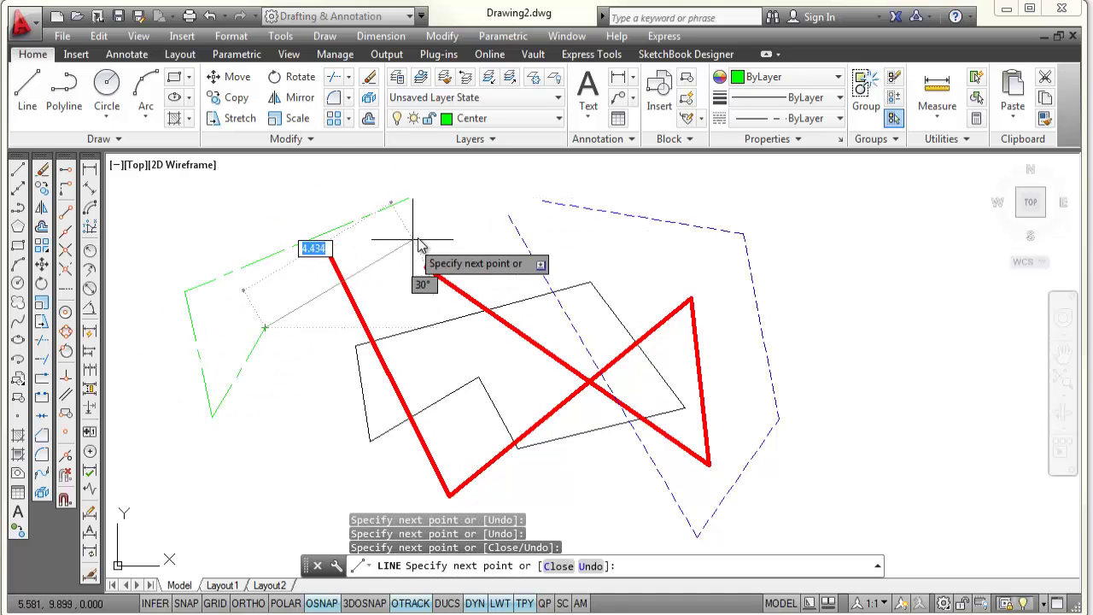
click(452, 223)
key(Escape)
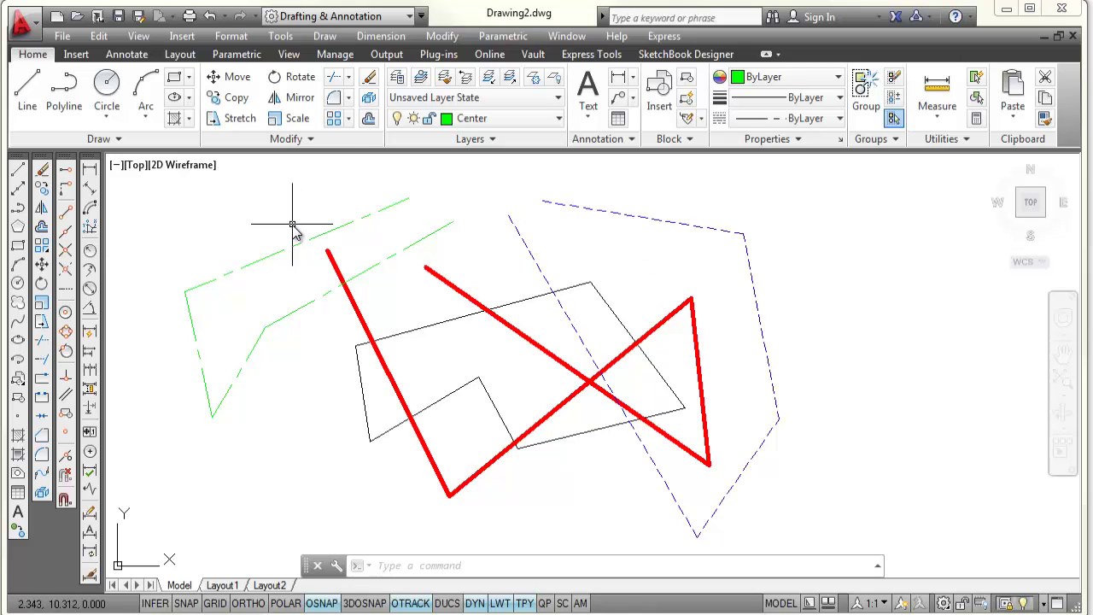
In Options > Display > Colors, set the 2D model space uniform background to Black.
key(Escape)
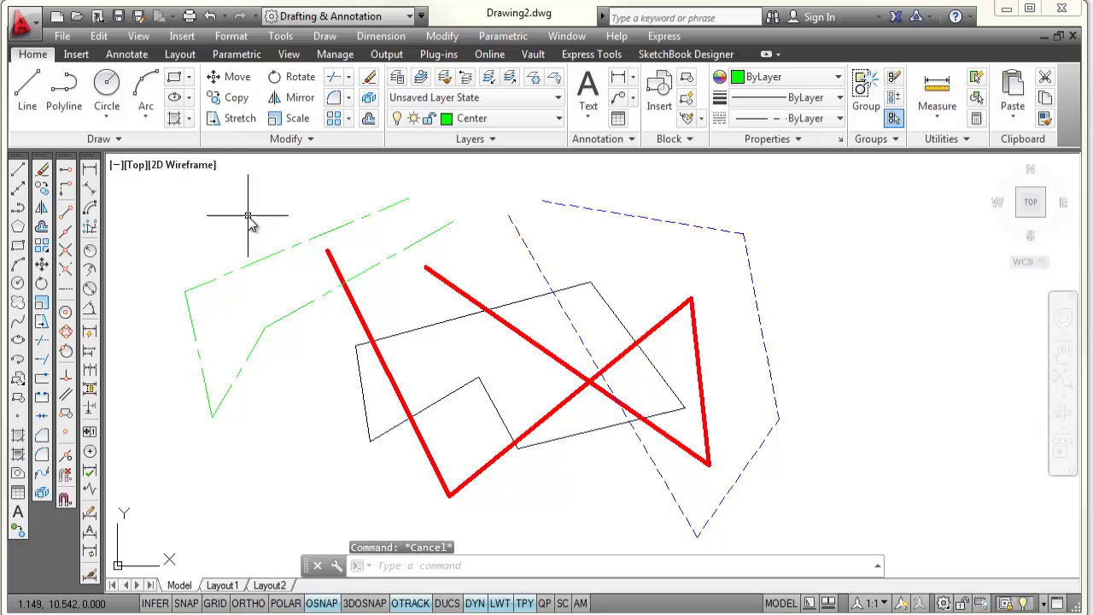
right_click(249, 216)
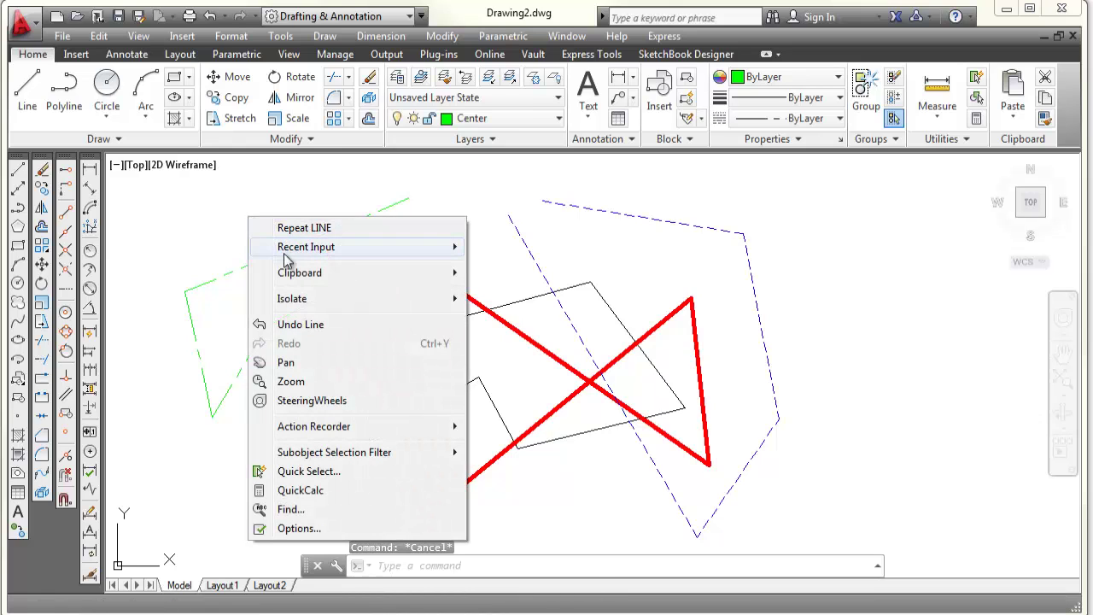
click(294, 530)
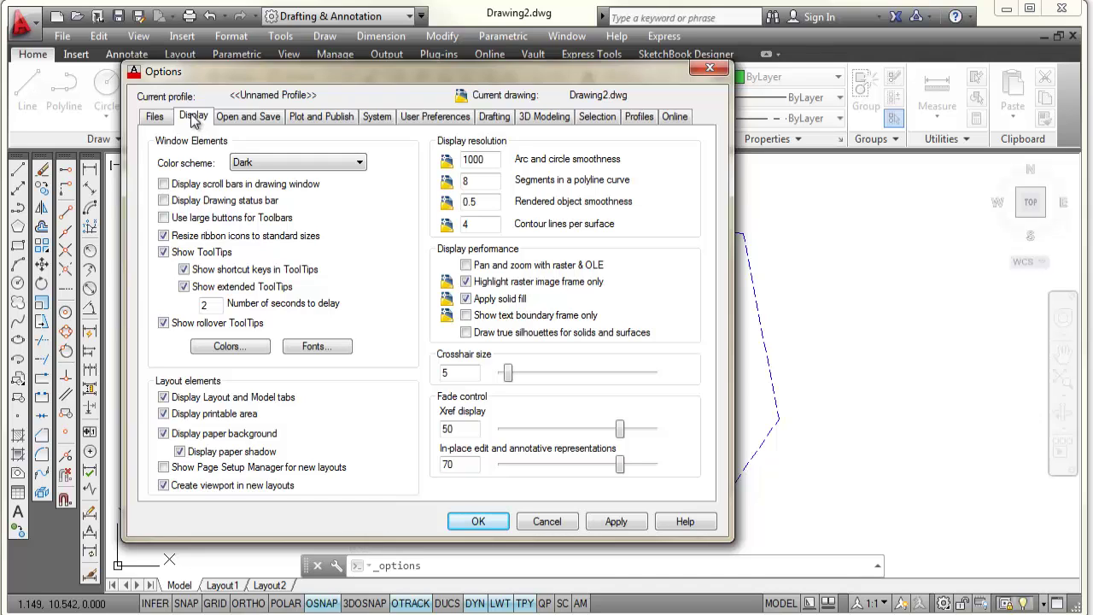
click(229, 347)
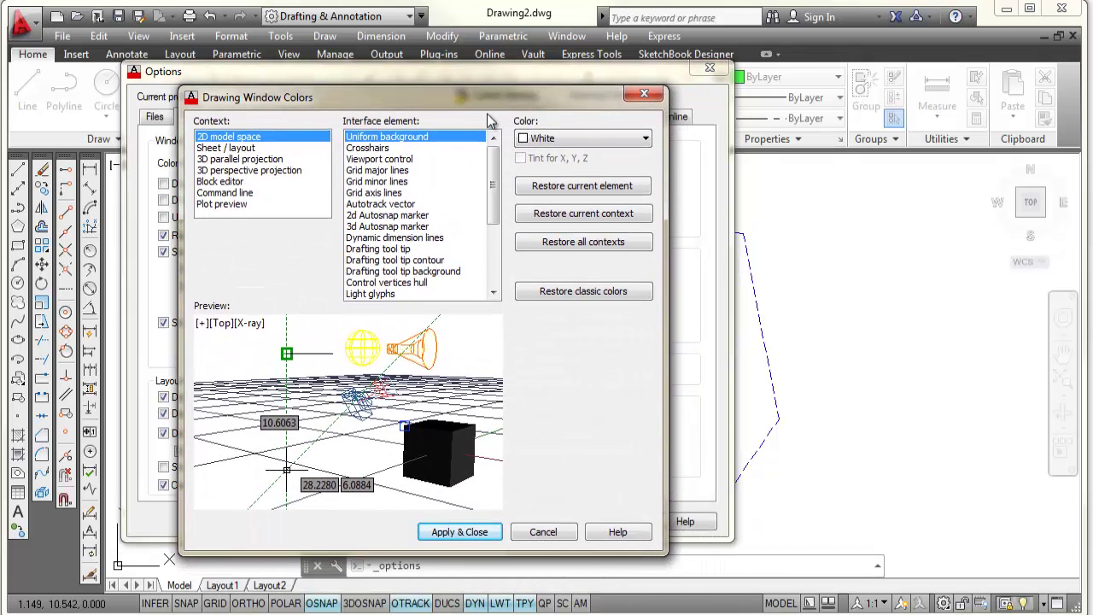
click(646, 139)
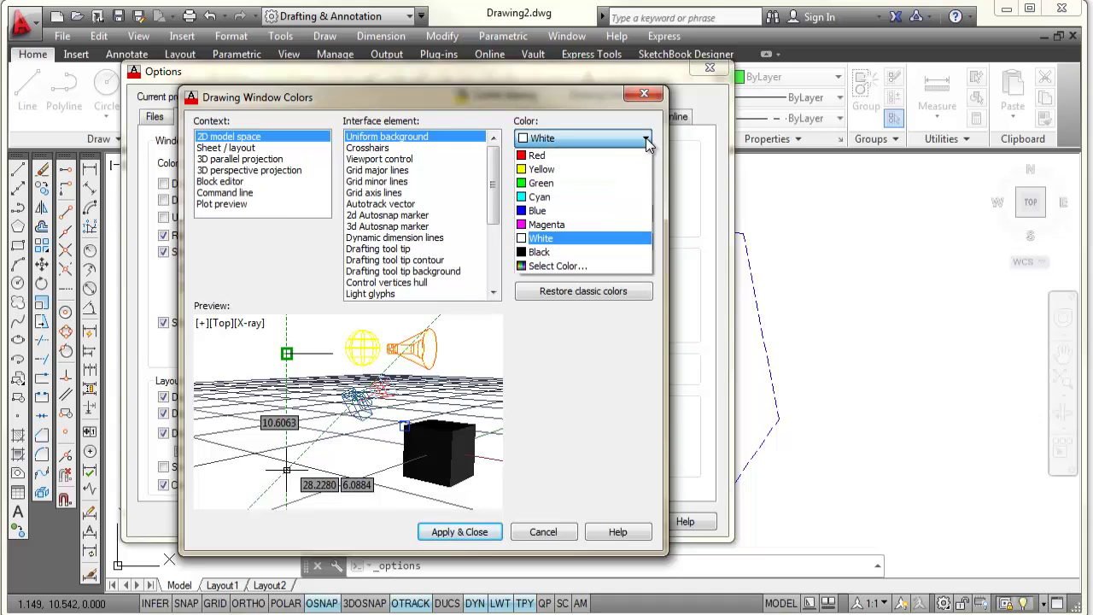
click(537, 252)
click(468, 531)
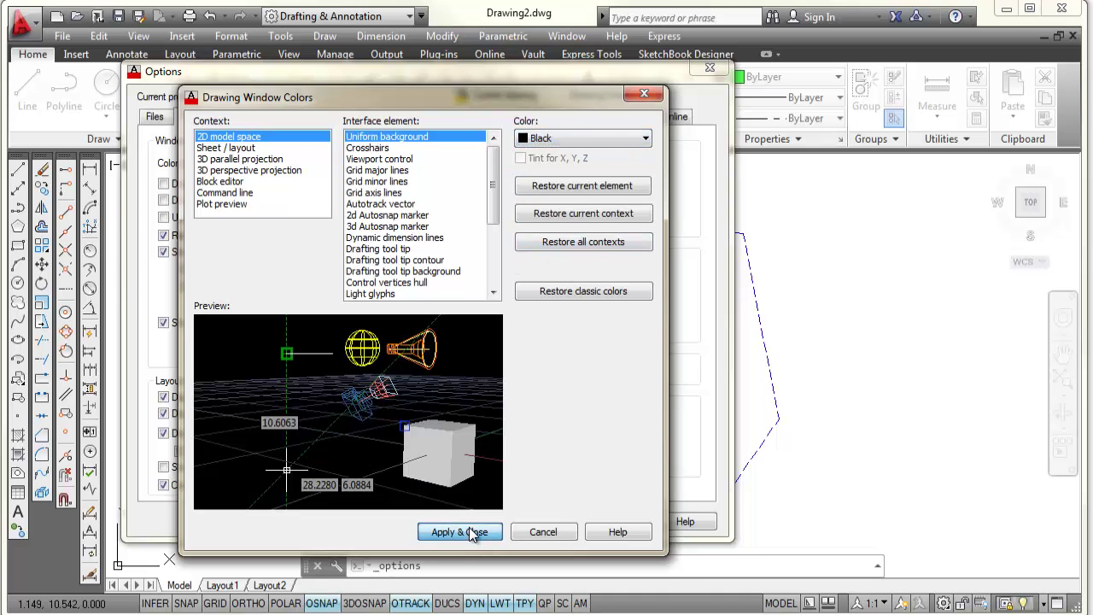
click(617, 522)
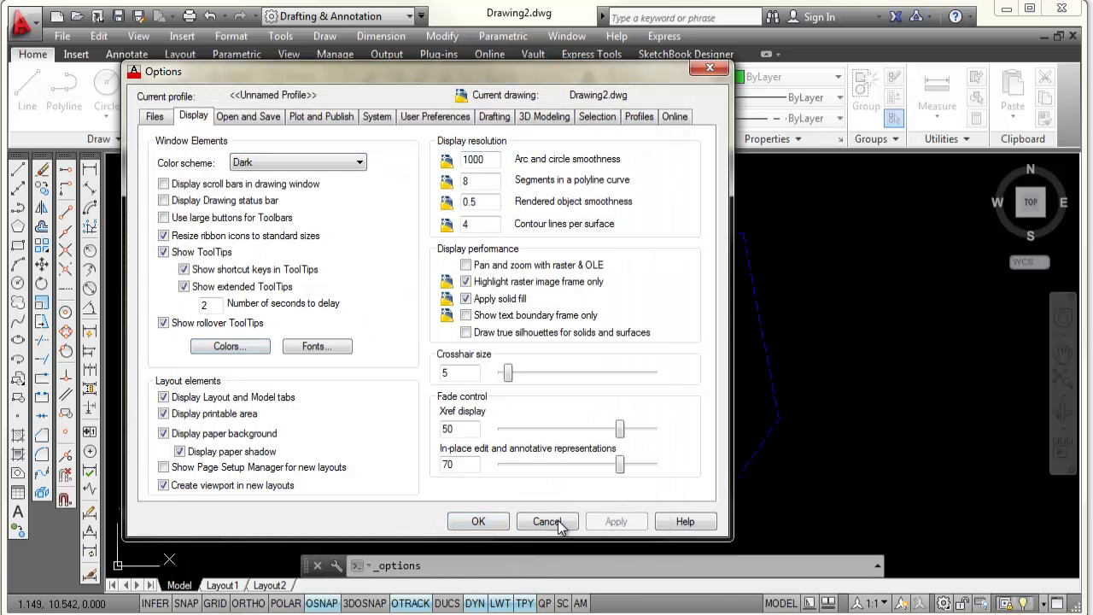
click(478, 522)
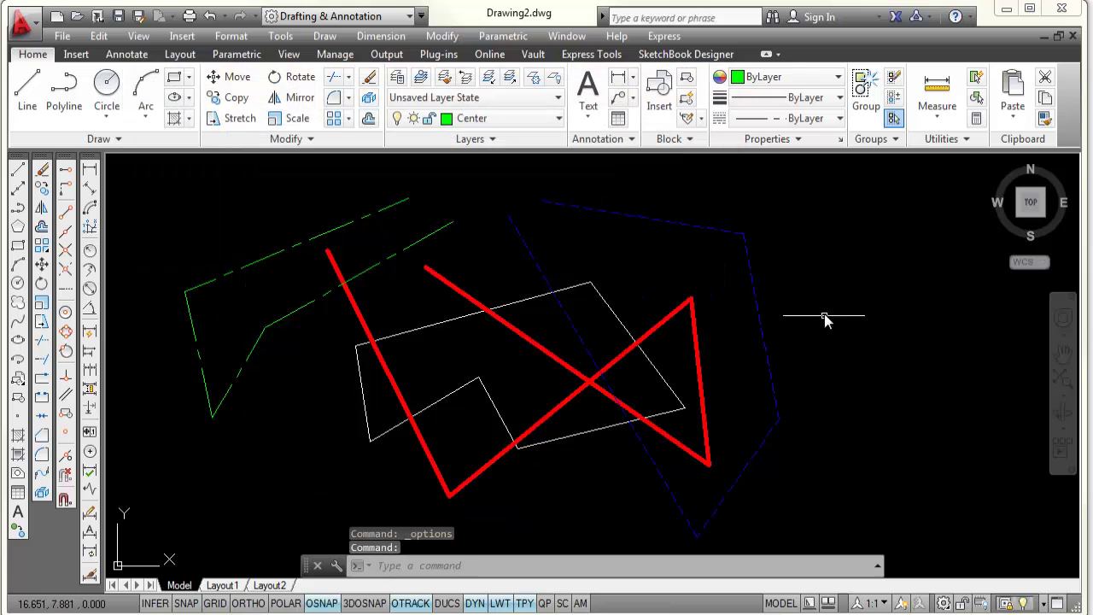
scroll(647, 324, up, 4)
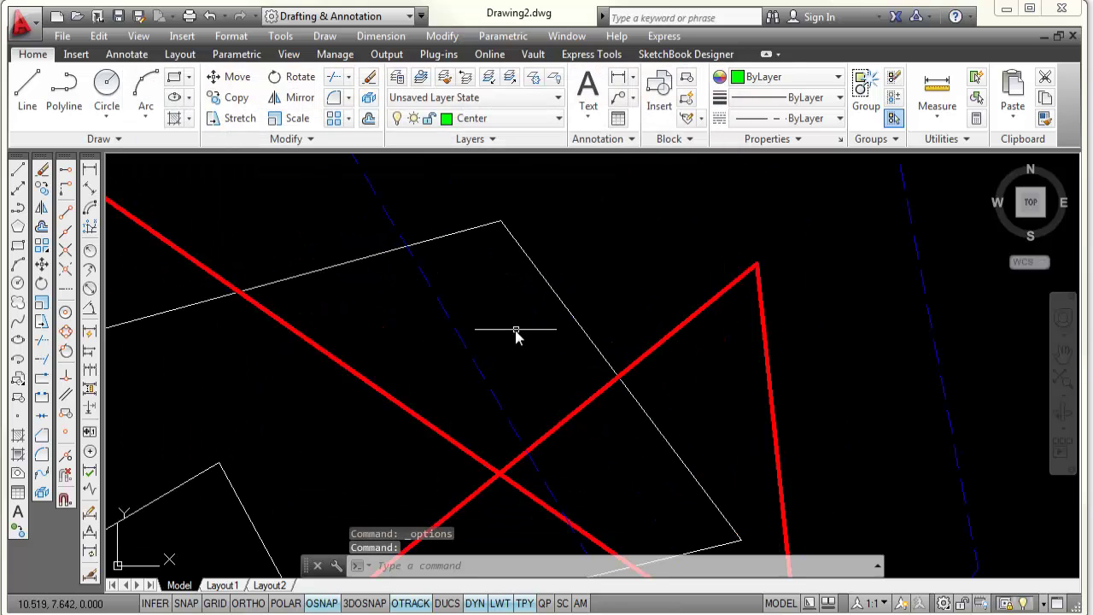
scroll(495, 341, down, 4)
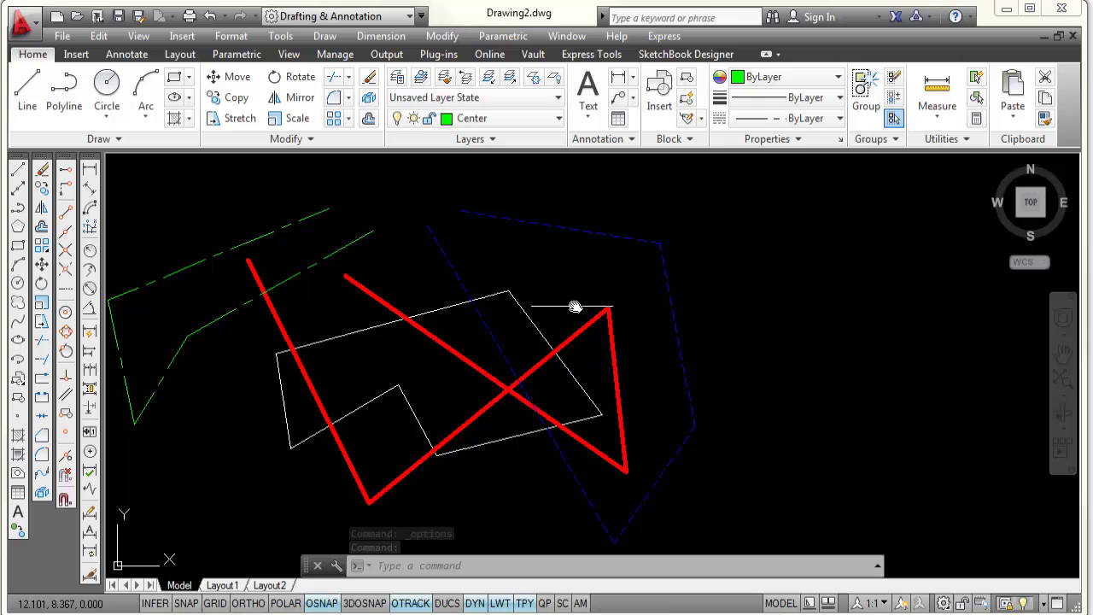
scroll(573, 305, up, 2)
middle_drag(573, 305, 699, 311)
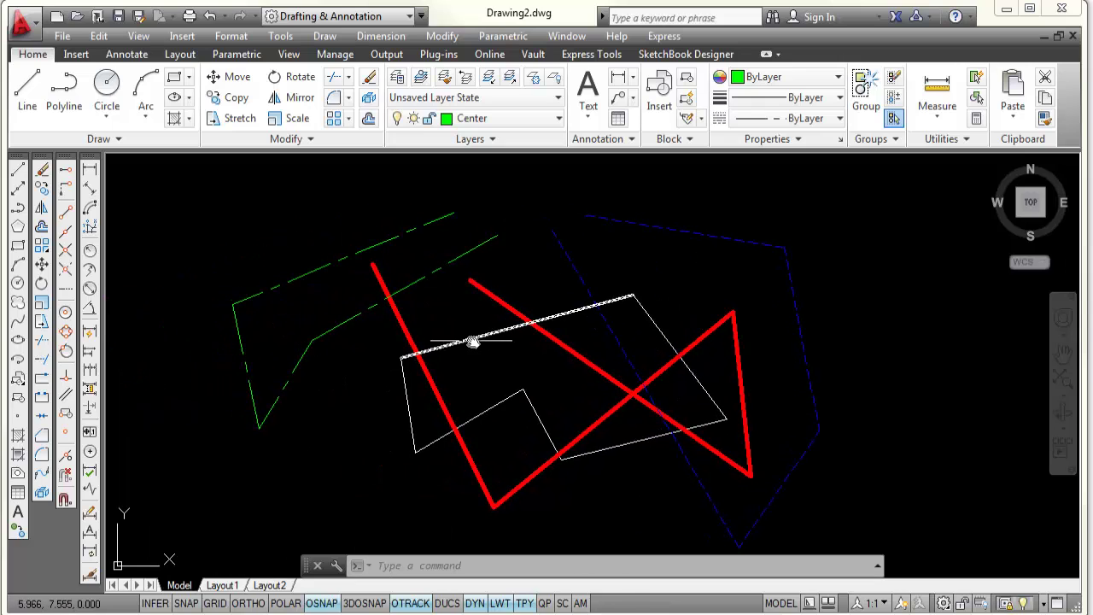
middle_drag(474, 341, 470, 373)
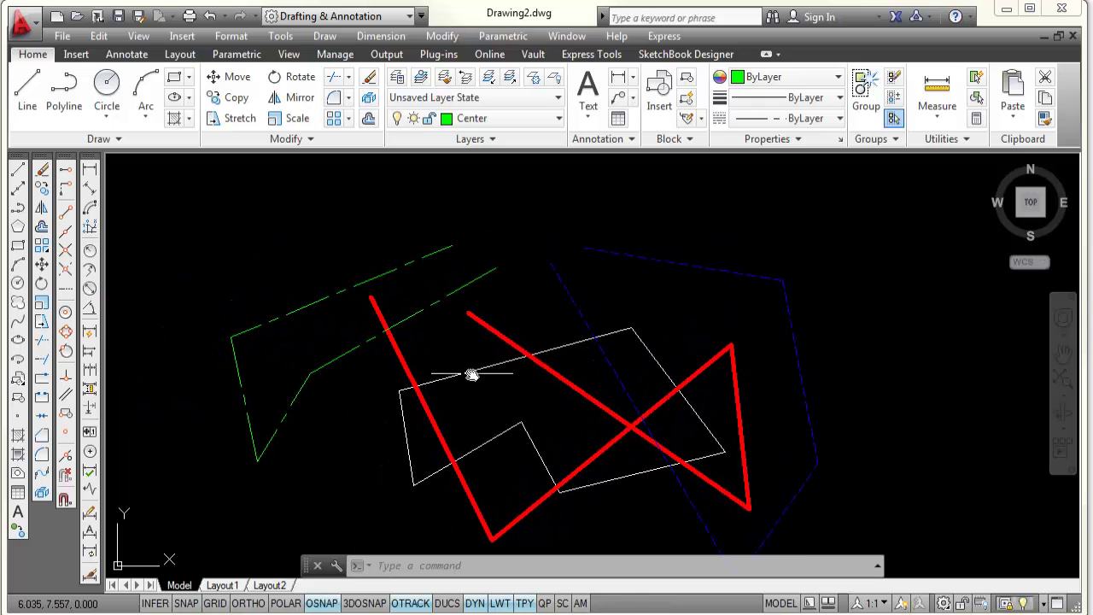
click(637, 333)
click(616, 332)
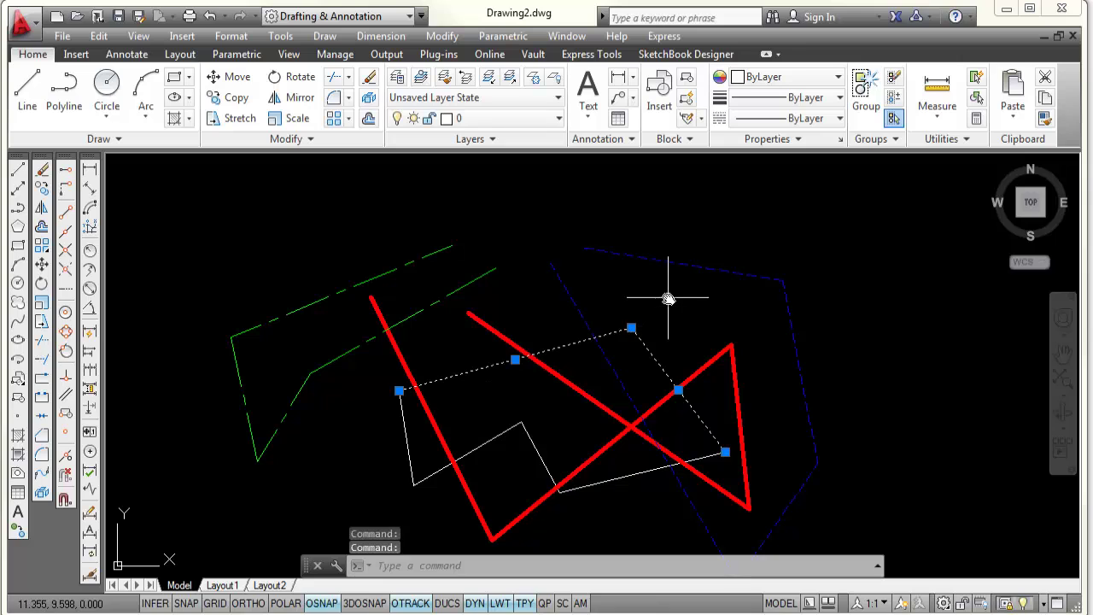
key(Escape)
middle_drag(686, 317, 679, 275)
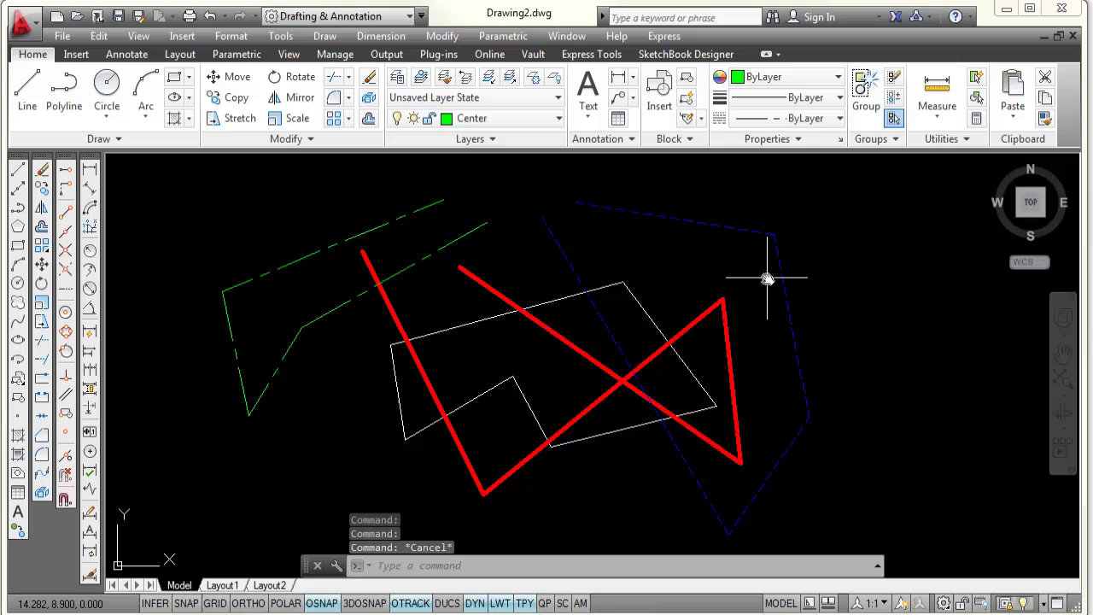